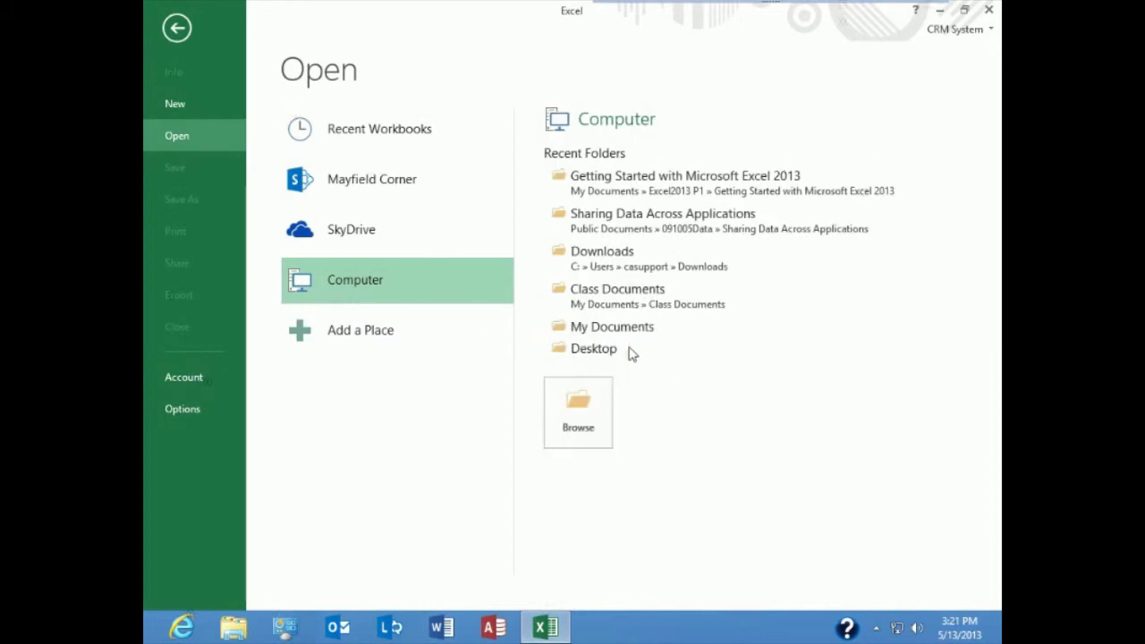
Step: Open the New Product Income workbook from the Performing Calculations folder inside My Documents, Excel2013 P1
{"action": "left_click", "coordinate": [634, 330]}
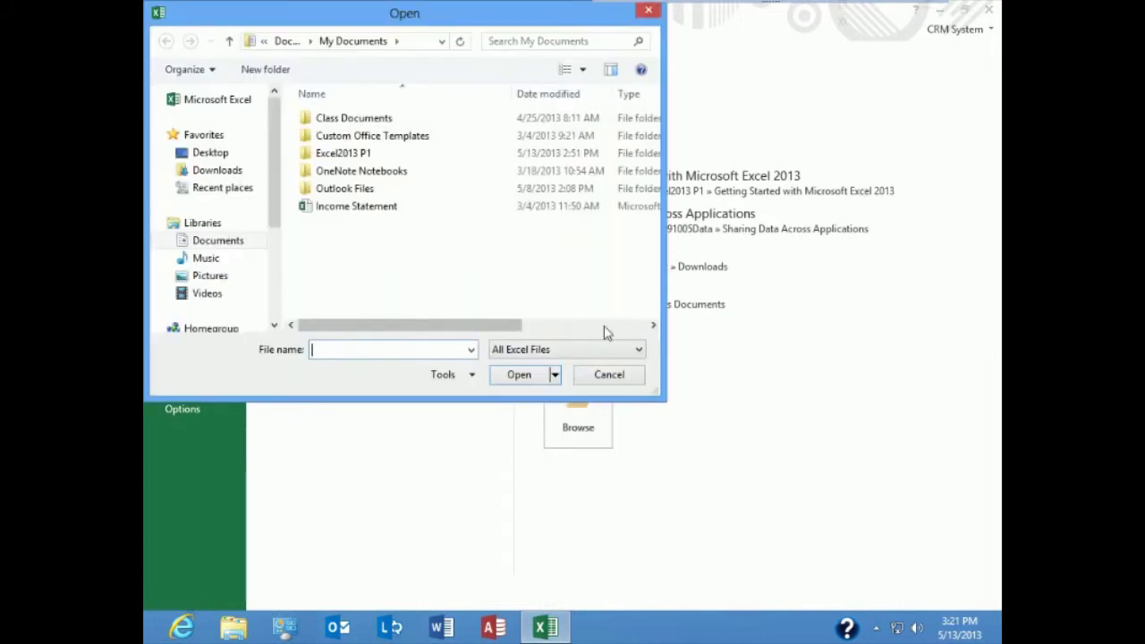
{"action": "double_click", "coordinate": [338, 153]}
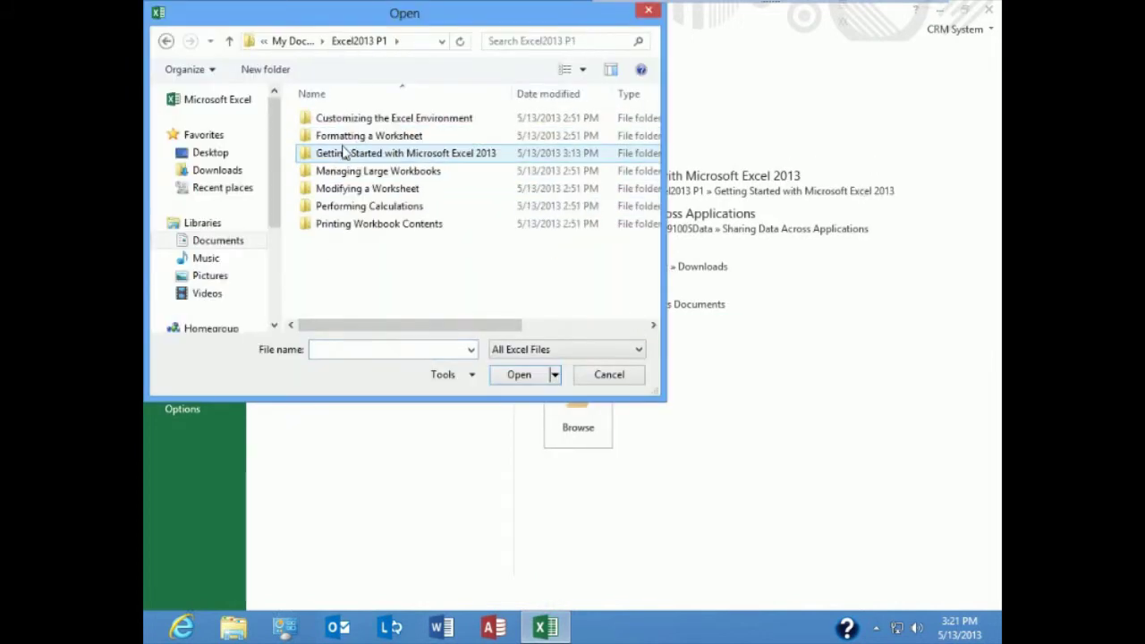
{"action": "double_click", "coordinate": [348, 207]}
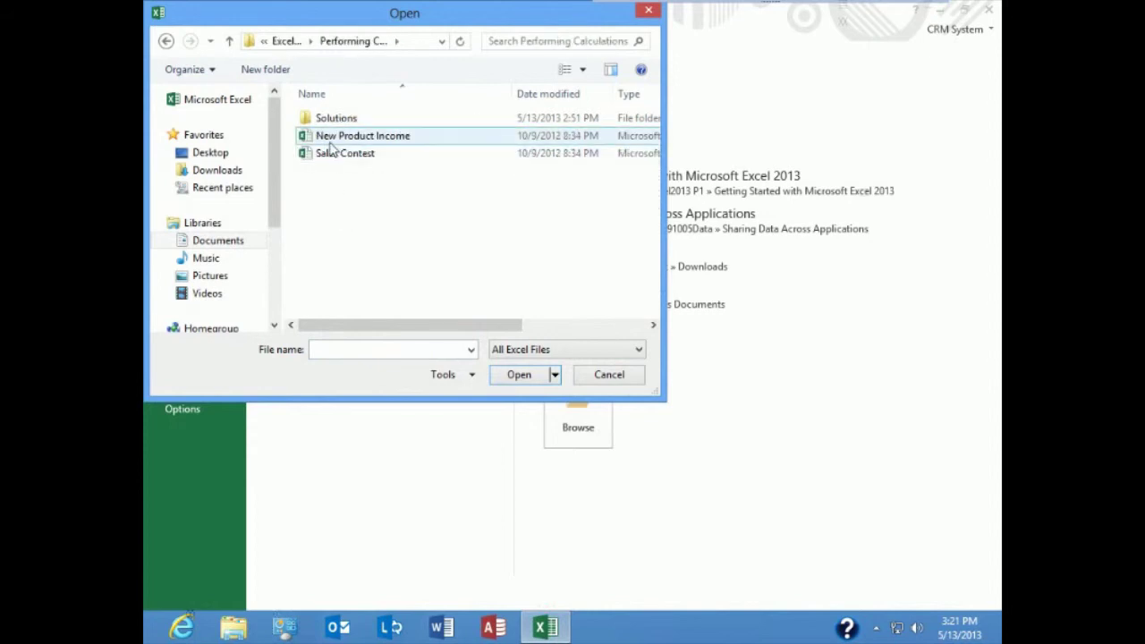
{"action": "double_click", "coordinate": [331, 139]}
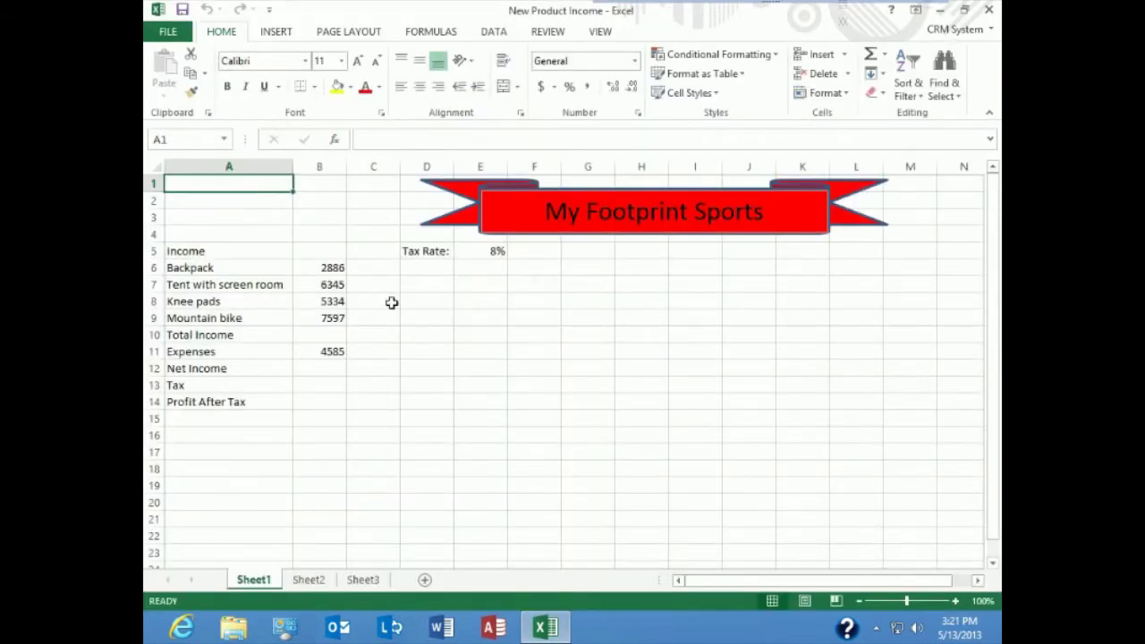
Step: Examine the income statement's row labels, the tax rate, the product income figures and the expenses on Sheet1
{"action": "left_click", "coordinate": [188, 253]}
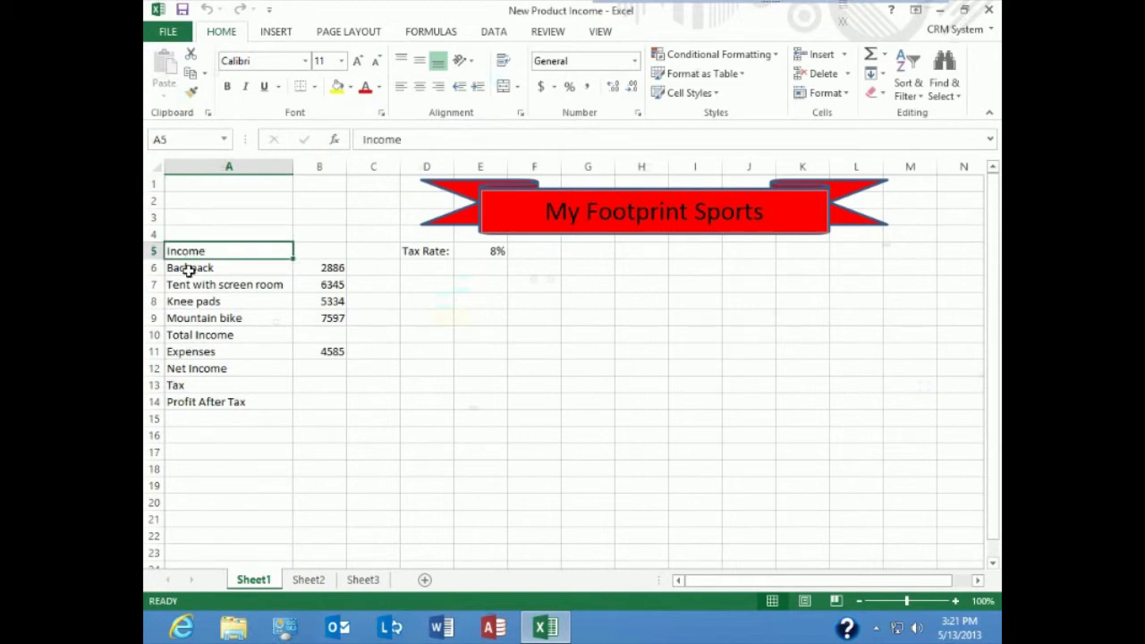
{"action": "left_click", "coordinate": [189, 270]}
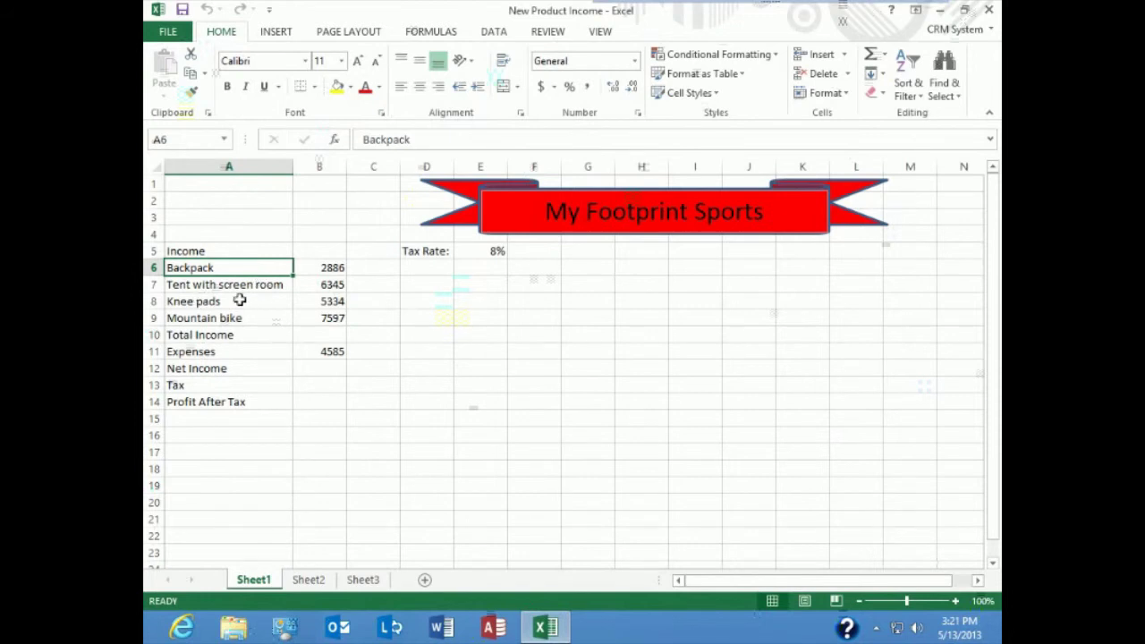
{"action": "left_click", "coordinate": [195, 304]}
{"action": "key", "text": "Down"}
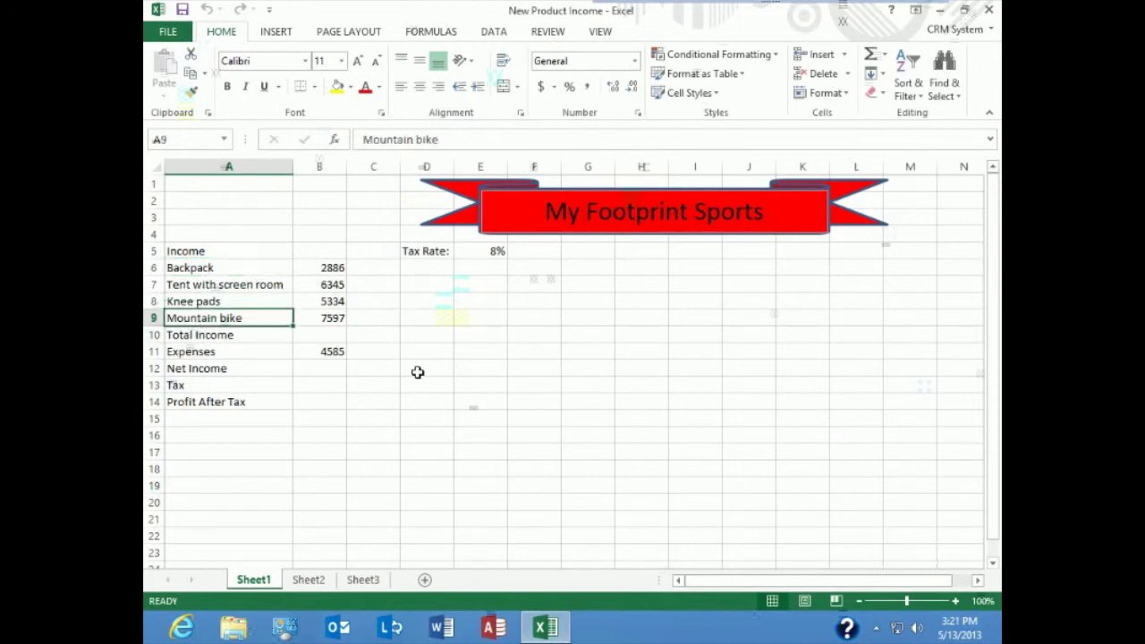
{"action": "left_click", "coordinate": [497, 252]}
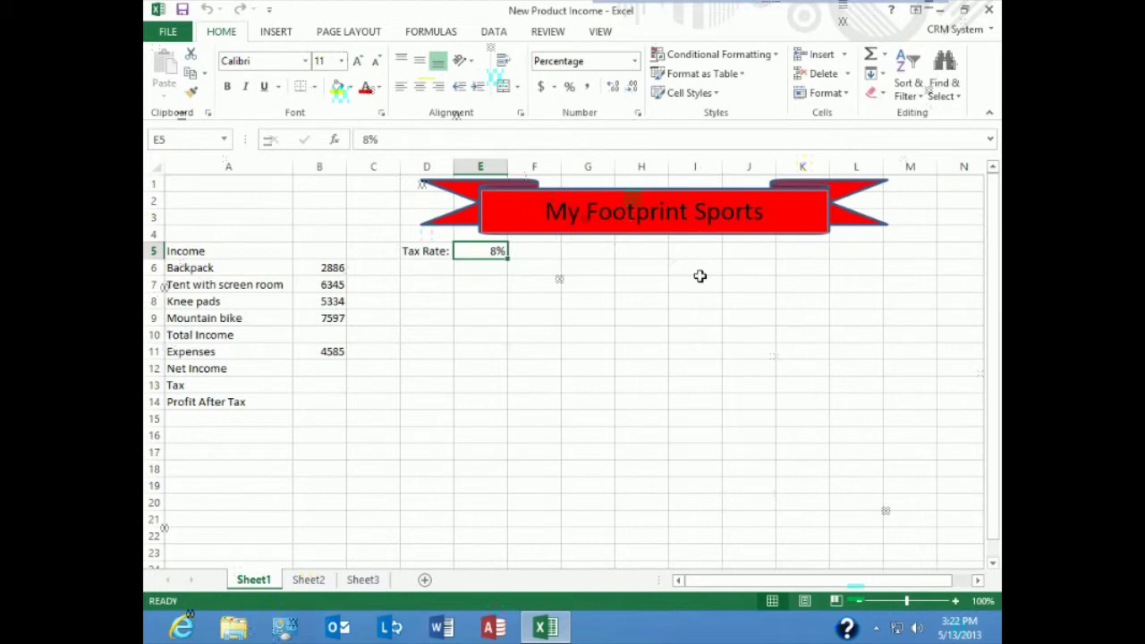
{"action": "left_click", "coordinate": [248, 406]}
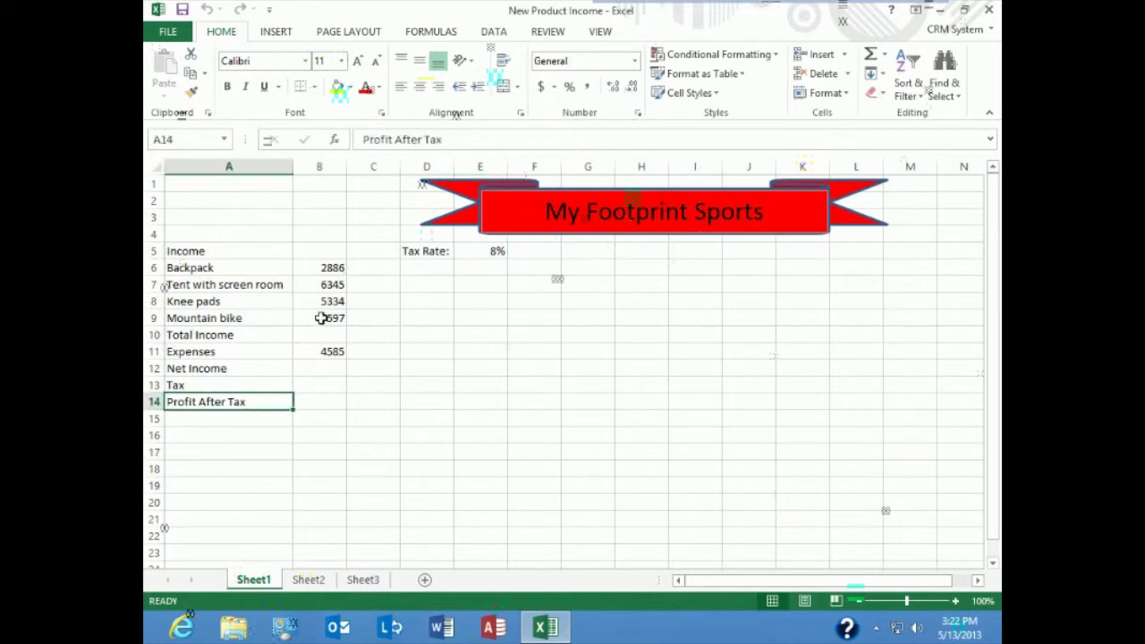
{"action": "left_click", "coordinate": [333, 268]}
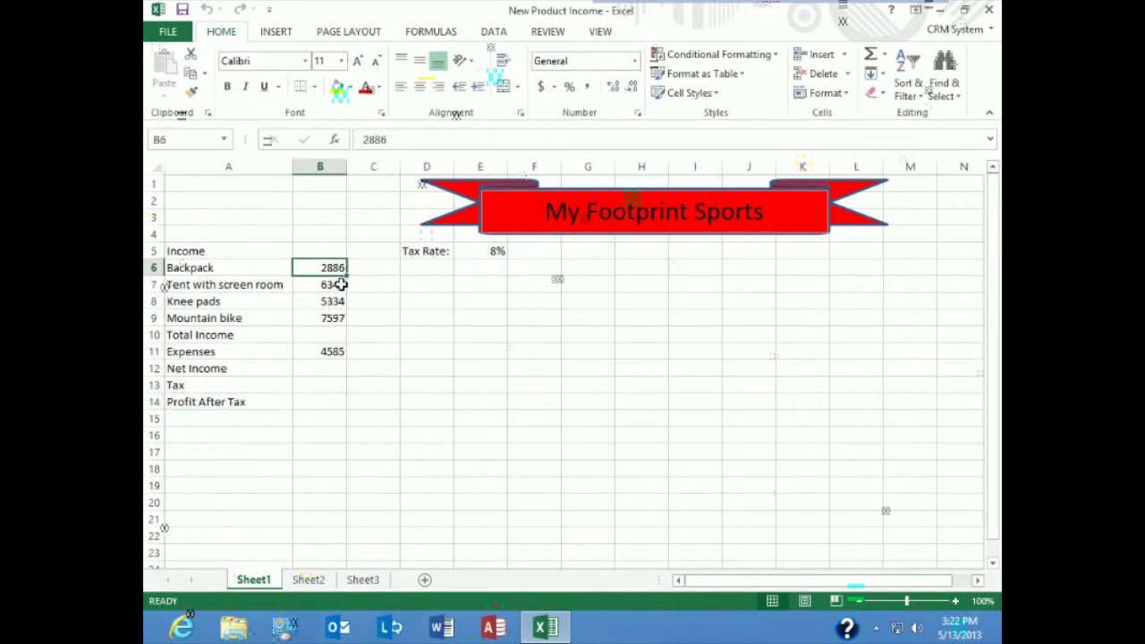
{"action": "left_click", "coordinate": [334, 285]}
{"action": "left_click", "coordinate": [334, 302]}
{"action": "left_click", "coordinate": [333, 320]}
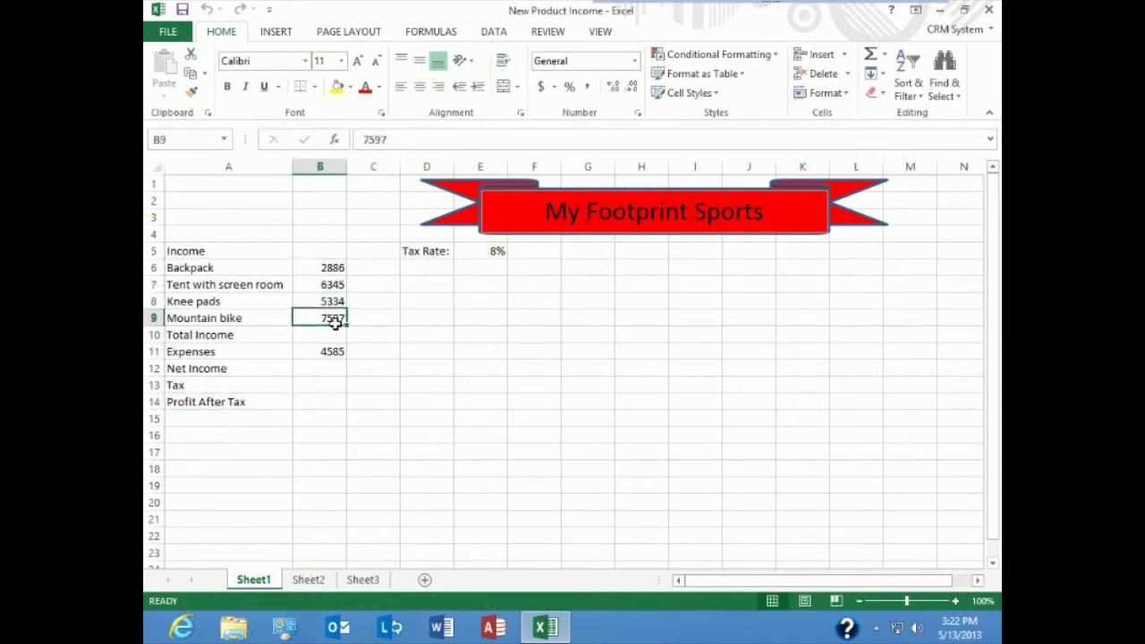
{"action": "left_click", "coordinate": [336, 354]}
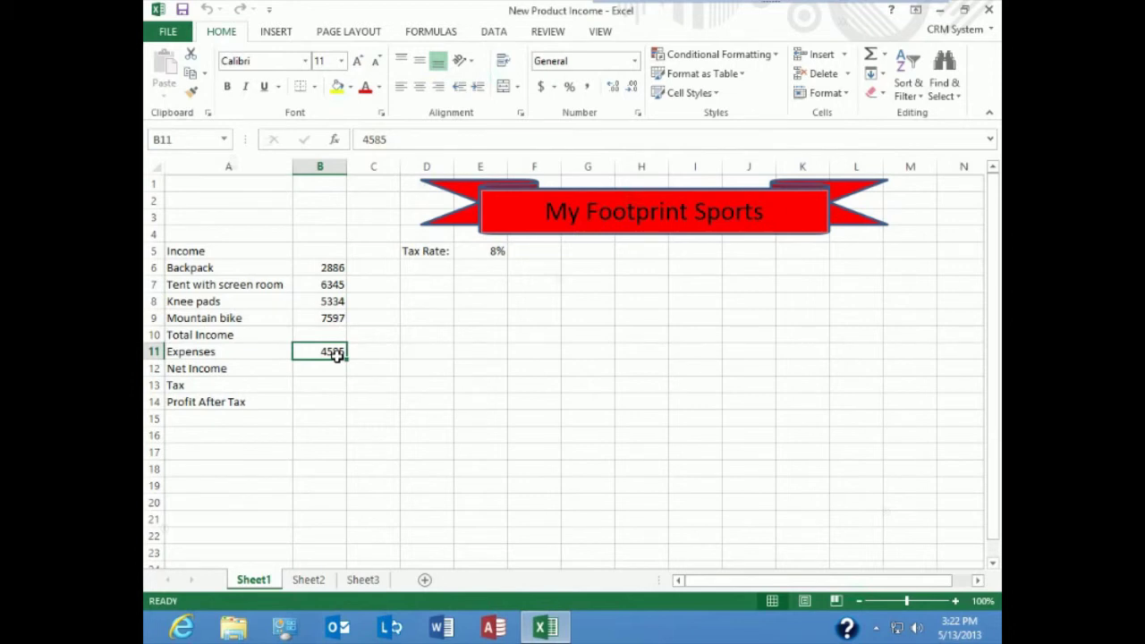
{"action": "left_click", "coordinate": [315, 334]}
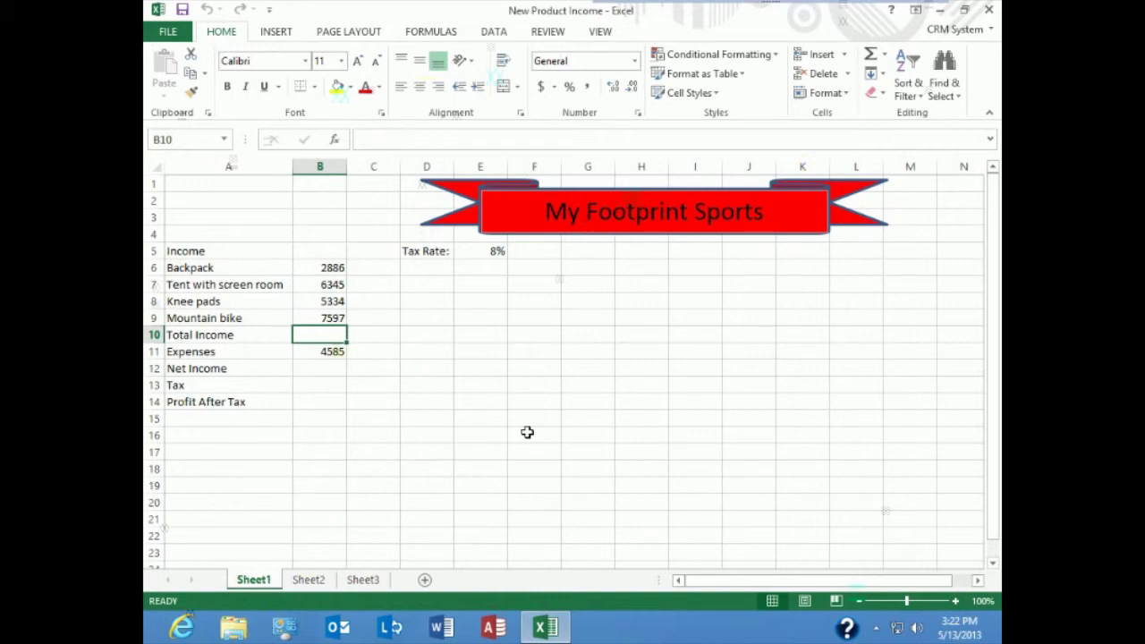
{"action": "left_click_drag", "start_coordinate": [328, 265], "coordinate": [324, 318]}
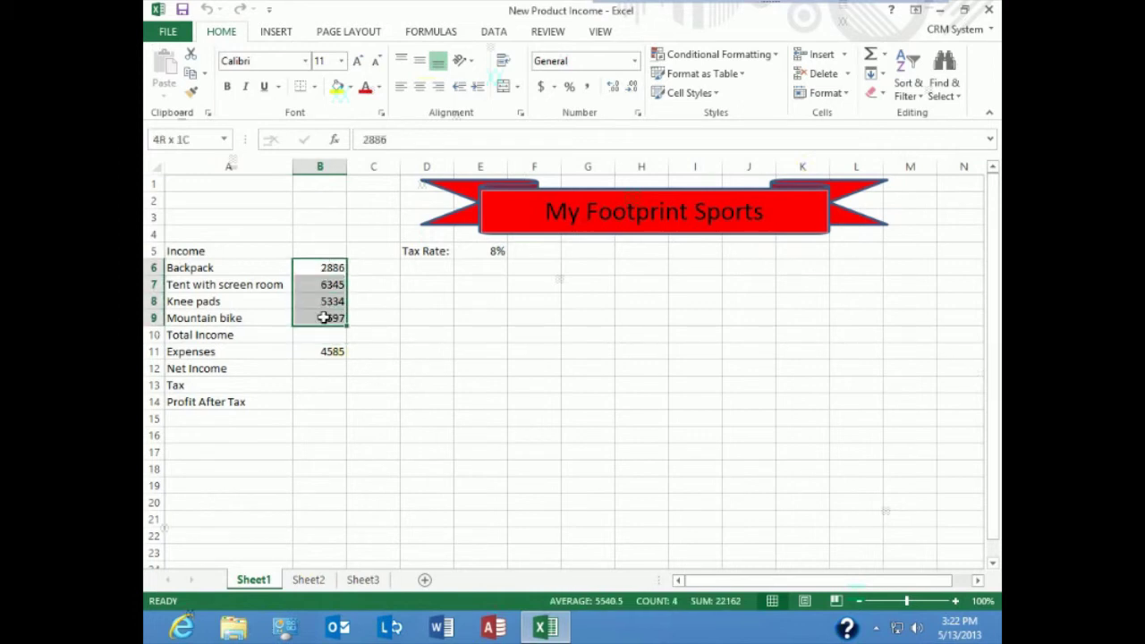
Step: Calculate Total Income in cell B10 with the formula =B6+B7+B8+B9
{"action": "left_click", "coordinate": [327, 336]}
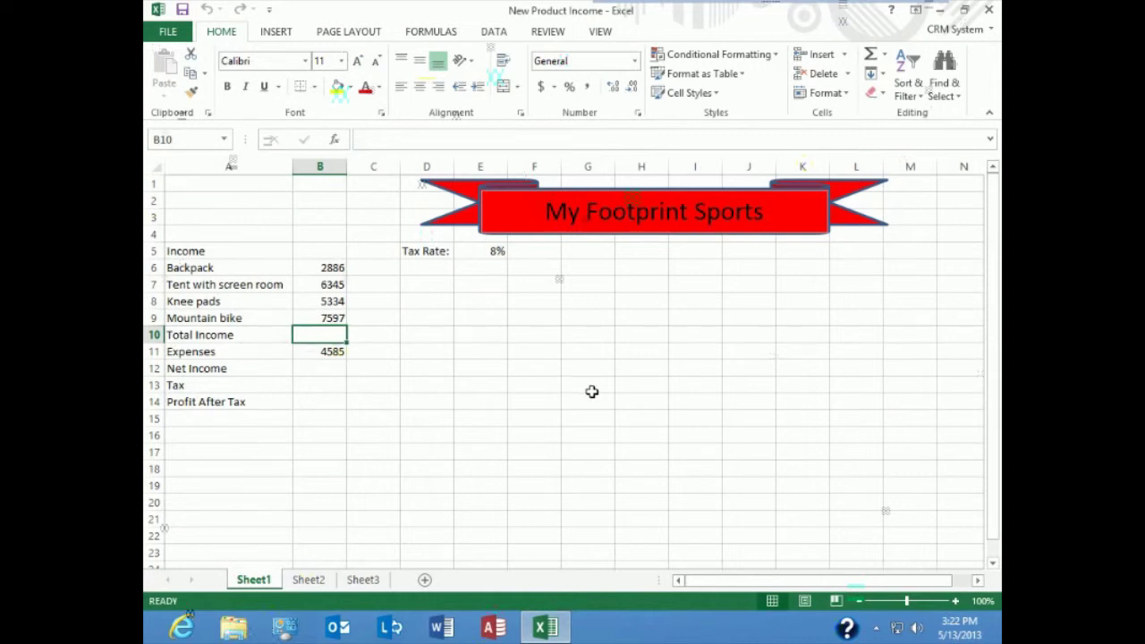
{"action": "type", "text": "="}
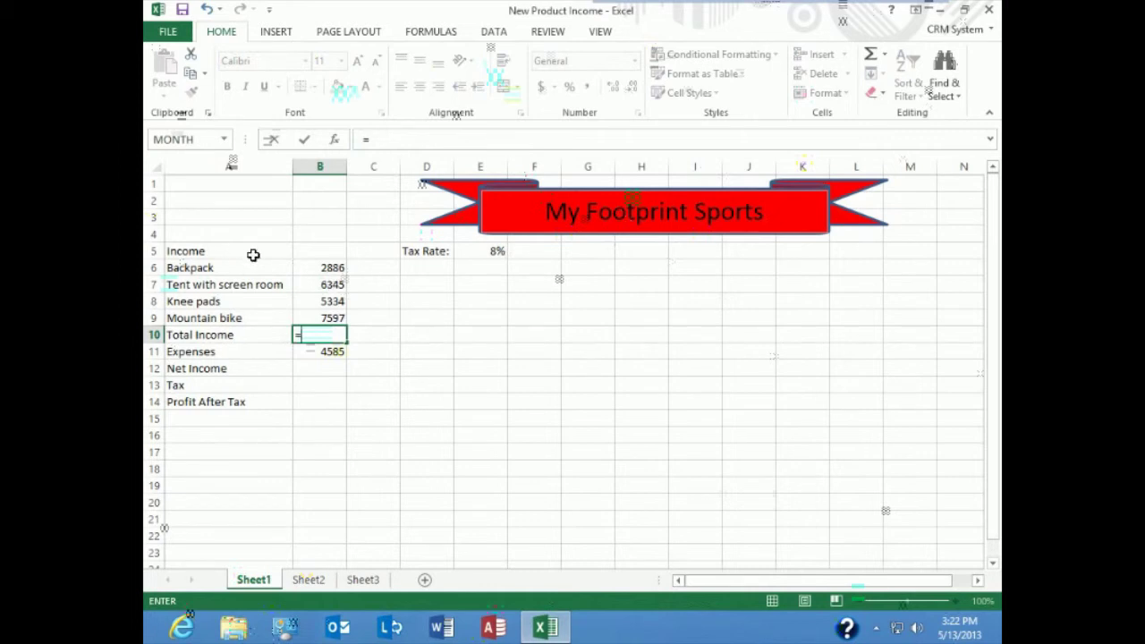
{"action": "left_click", "coordinate": [328, 270]}
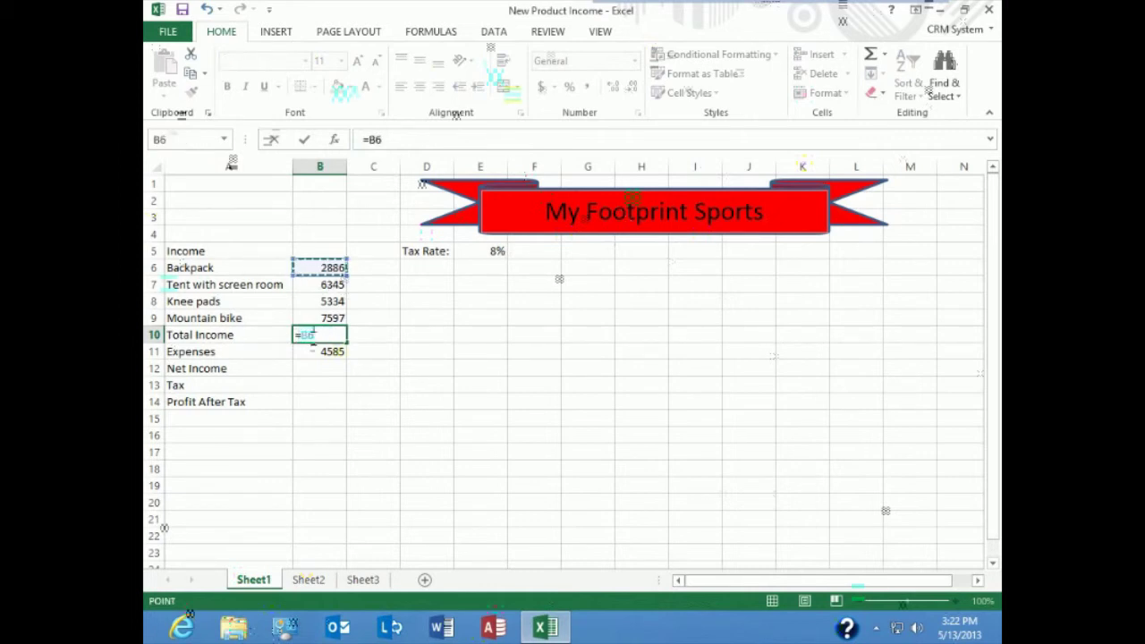
{"action": "type", "text": "+"}
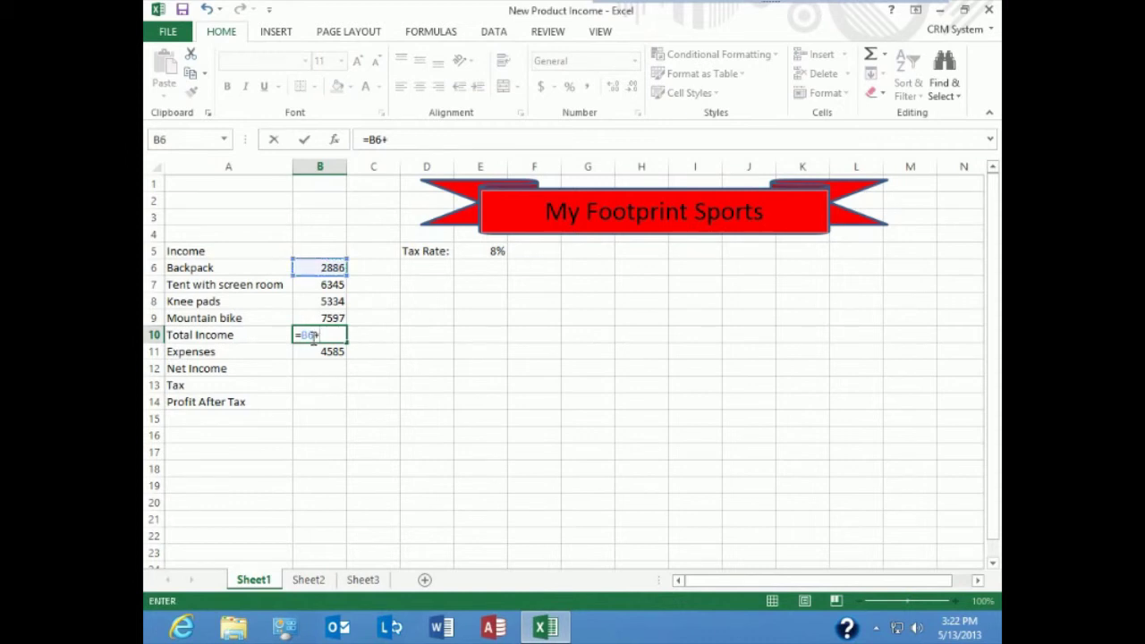
{"action": "left_click", "coordinate": [316, 284]}
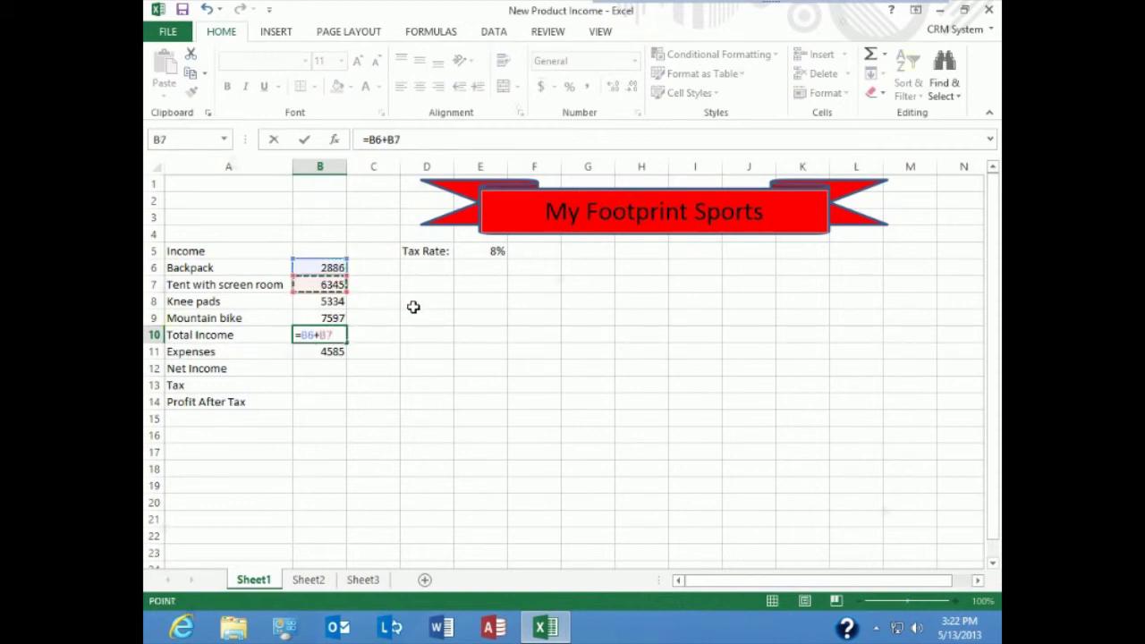
{"action": "type", "text": "+"}
{"action": "left_click", "coordinate": [327, 301]}
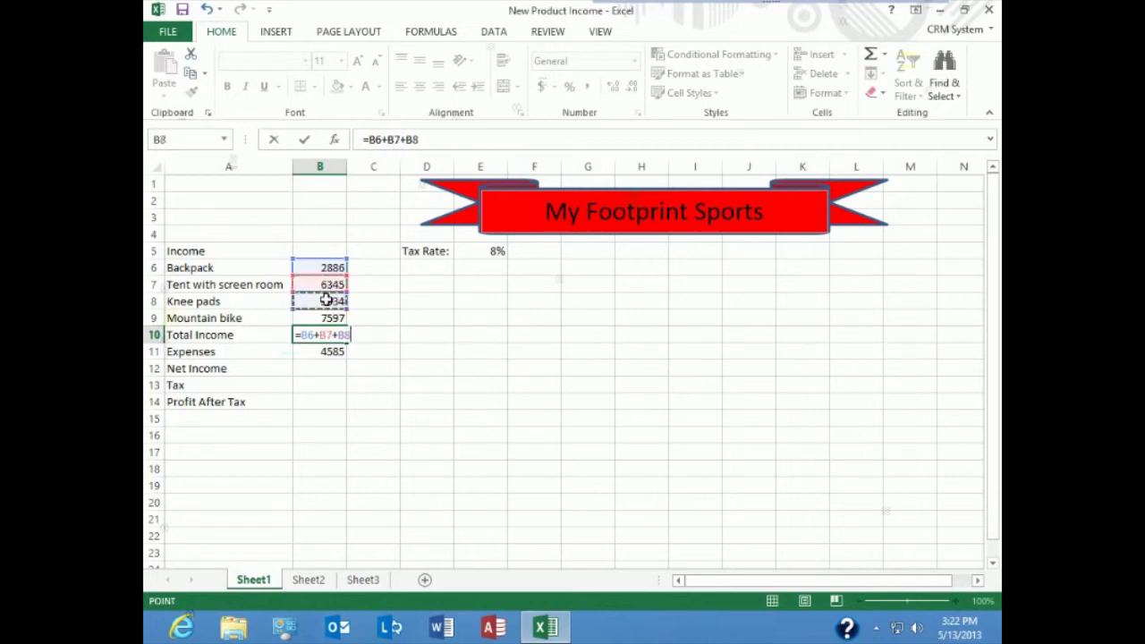
{"action": "type", "text": "+"}
{"action": "left_click", "coordinate": [310, 319]}
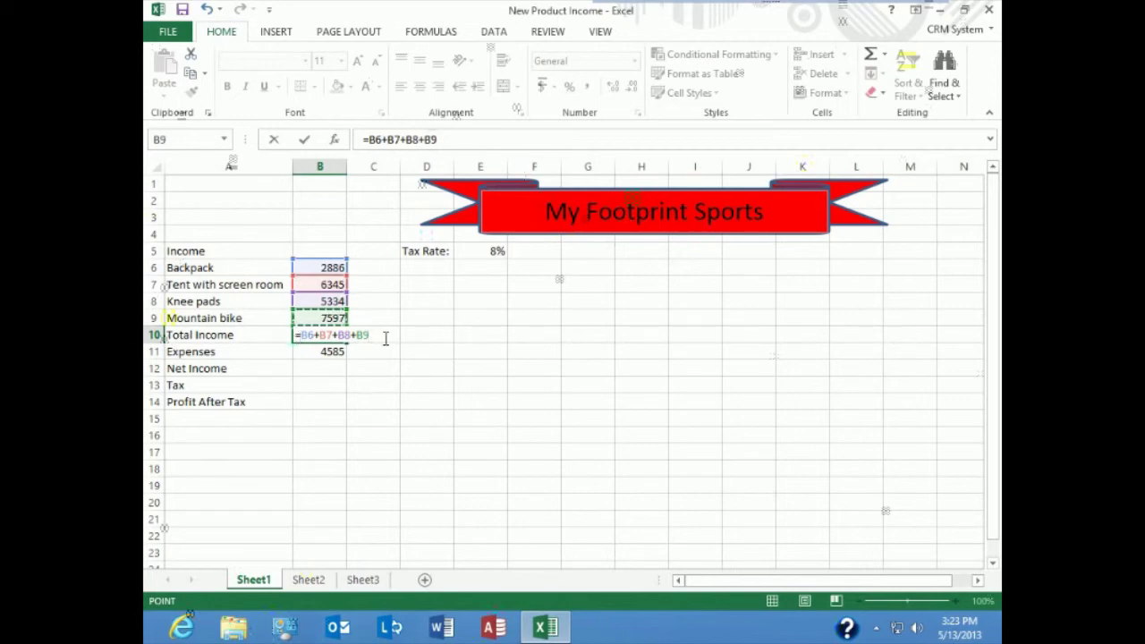
{"action": "key", "text": "Return"}
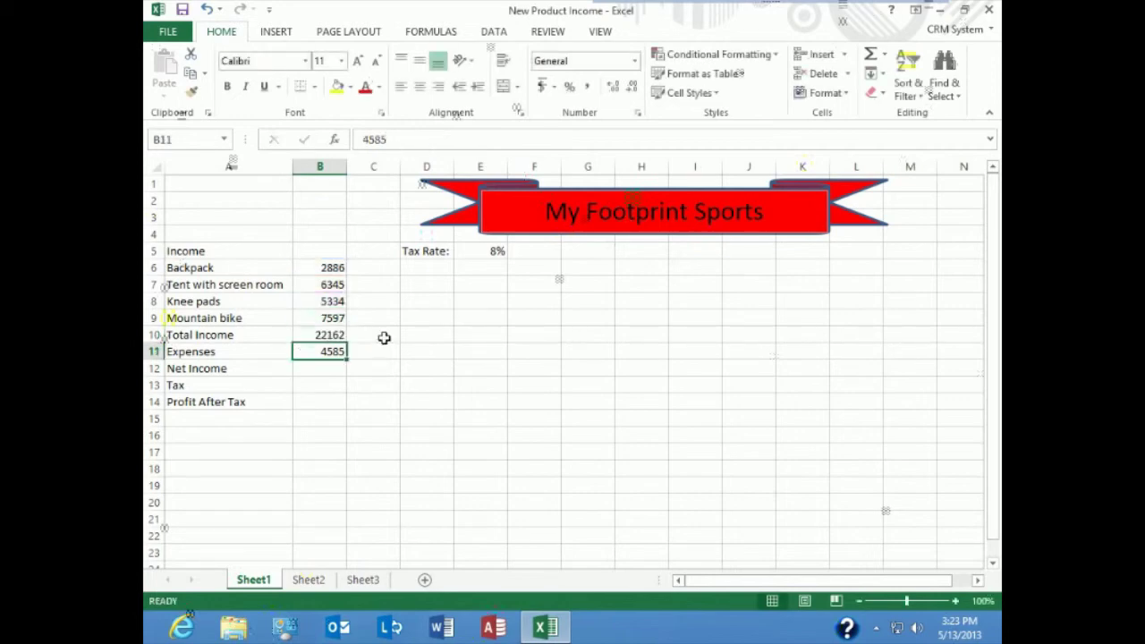
Step: Inspect the Total Income formula in cell B10 and the cells it references
{"action": "left_click", "coordinate": [324, 335]}
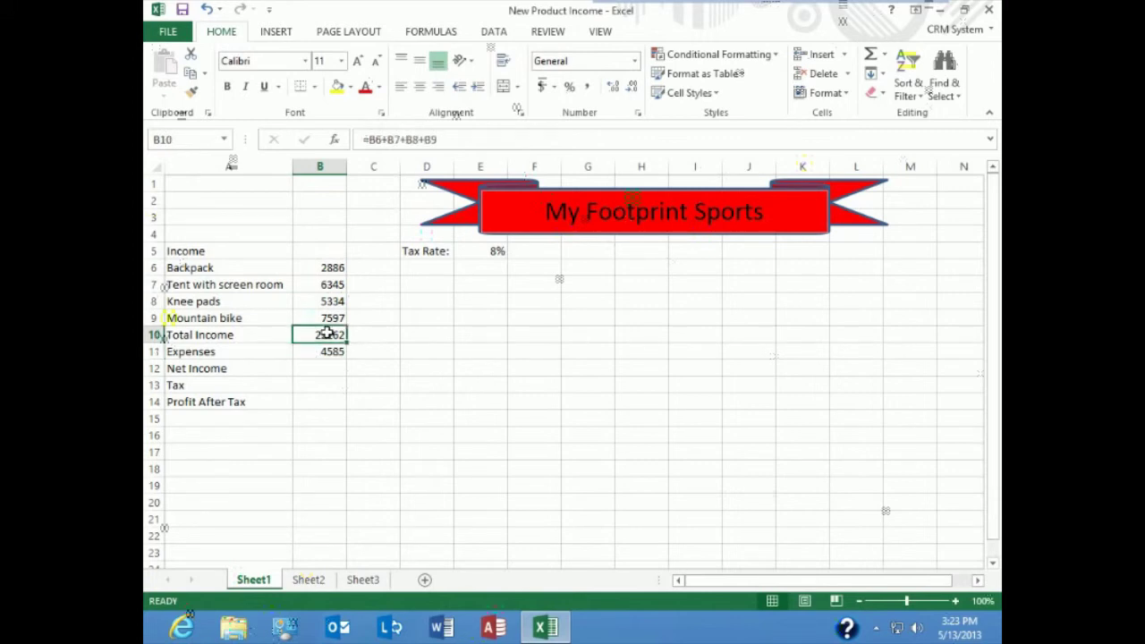
{"action": "left_click", "coordinate": [457, 139]}
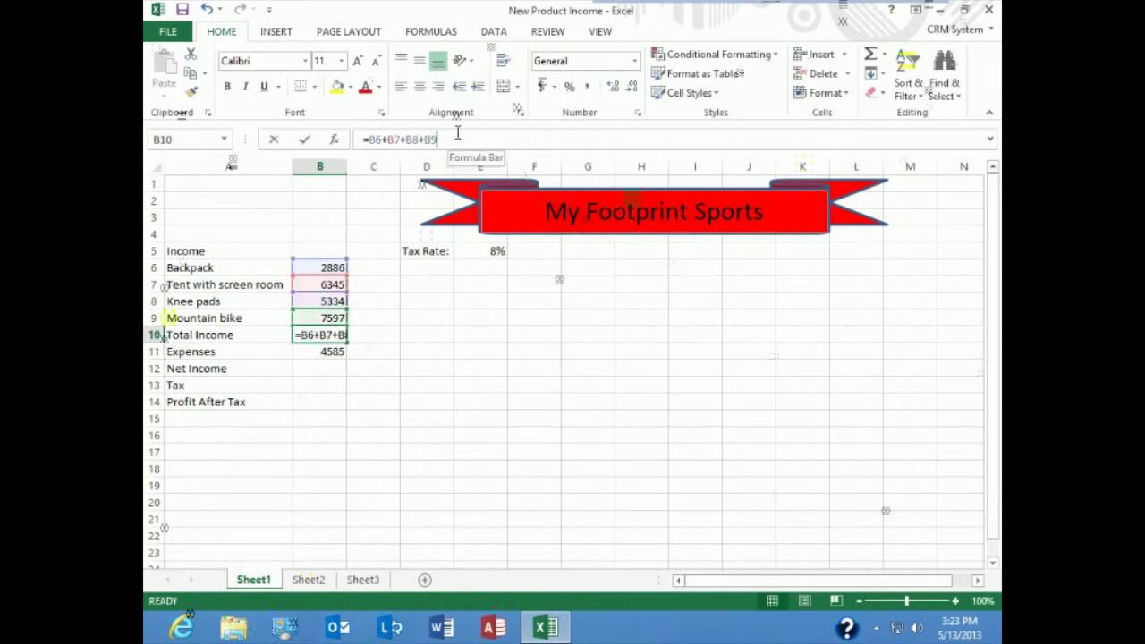
{"action": "left_click", "coordinate": [429, 366]}
{"action": "left_click", "coordinate": [335, 333]}
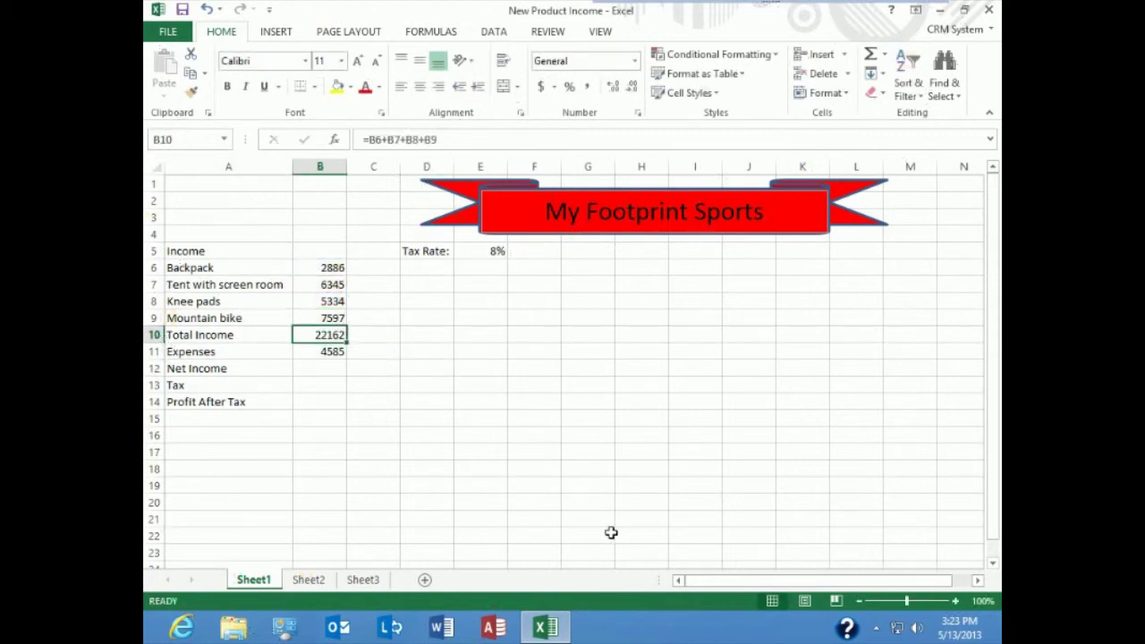
Step: Try a Backpack income of 30000 in cell B6 to test the total's recalculation, and undo the change
{"action": "left_click", "coordinate": [333, 266]}
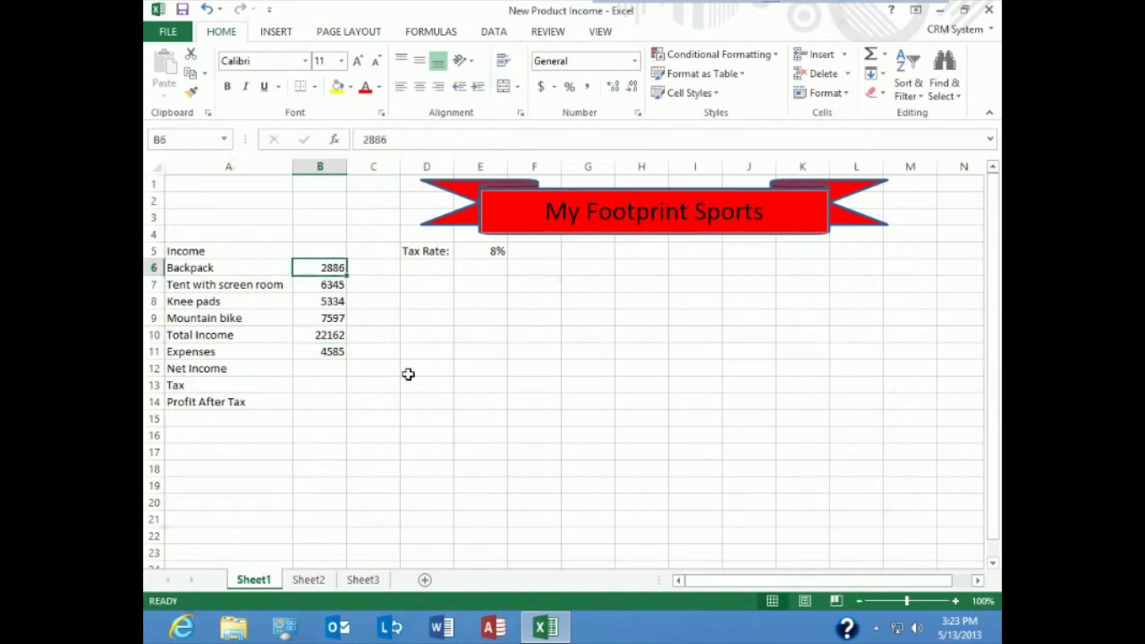
{"action": "type", "text": "300000"}
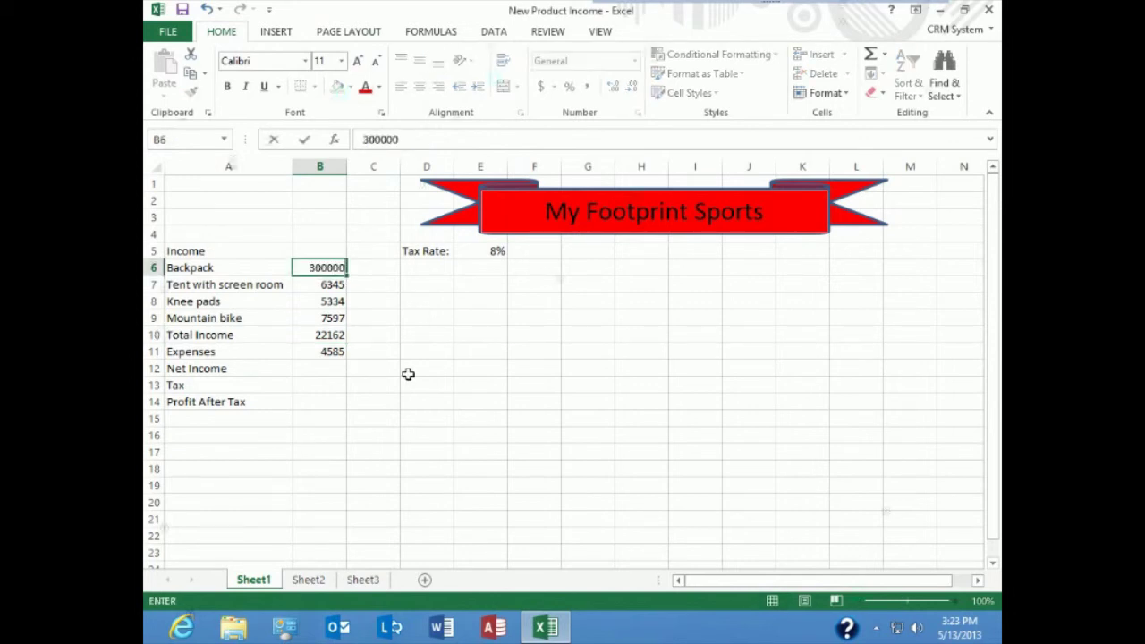
{"action": "key", "text": "BackSpace"}
{"action": "key", "text": "Return"}
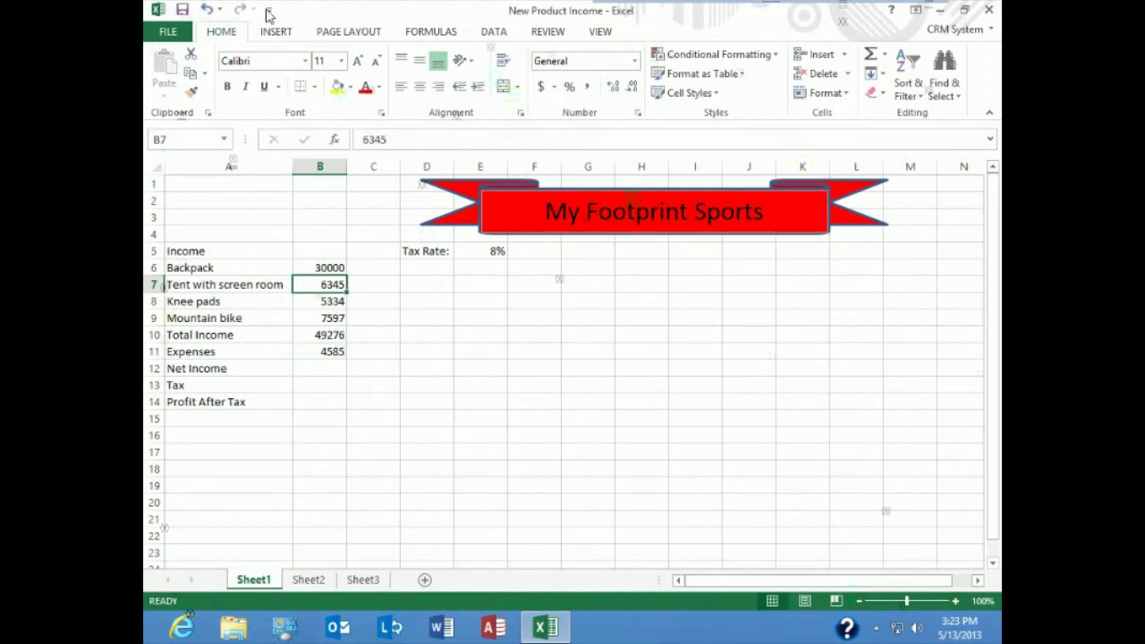
{"action": "left_click", "coordinate": [207, 10]}
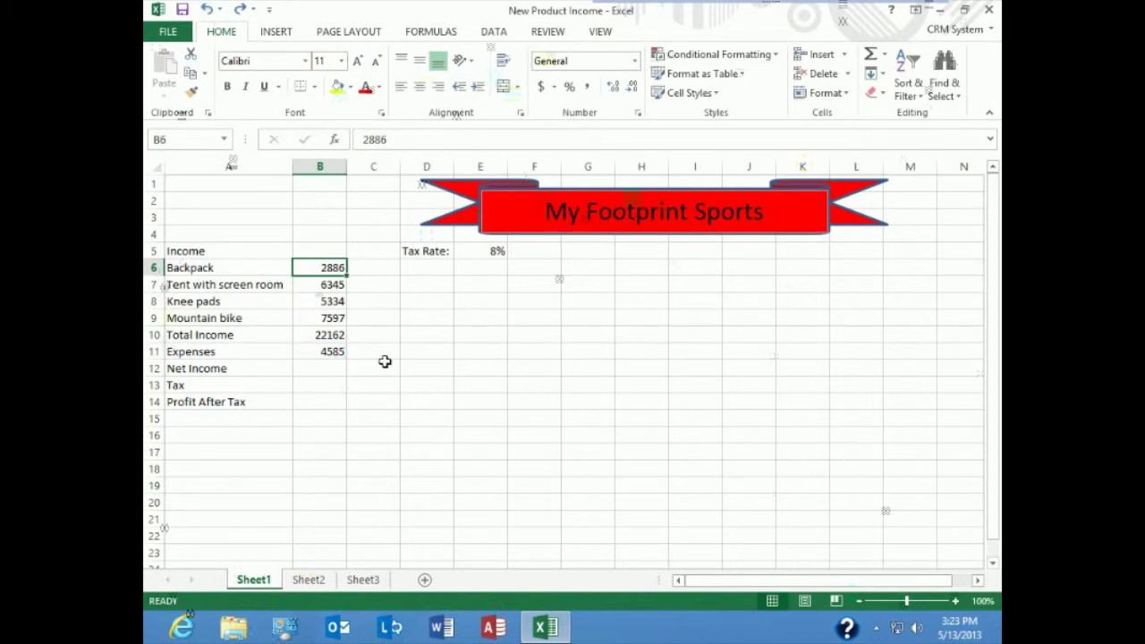
Step: Calculate Net Income in cell B12 by subtracting Expenses from Total Income with the formula =B10-B11
{"action": "left_click", "coordinate": [331, 352]}
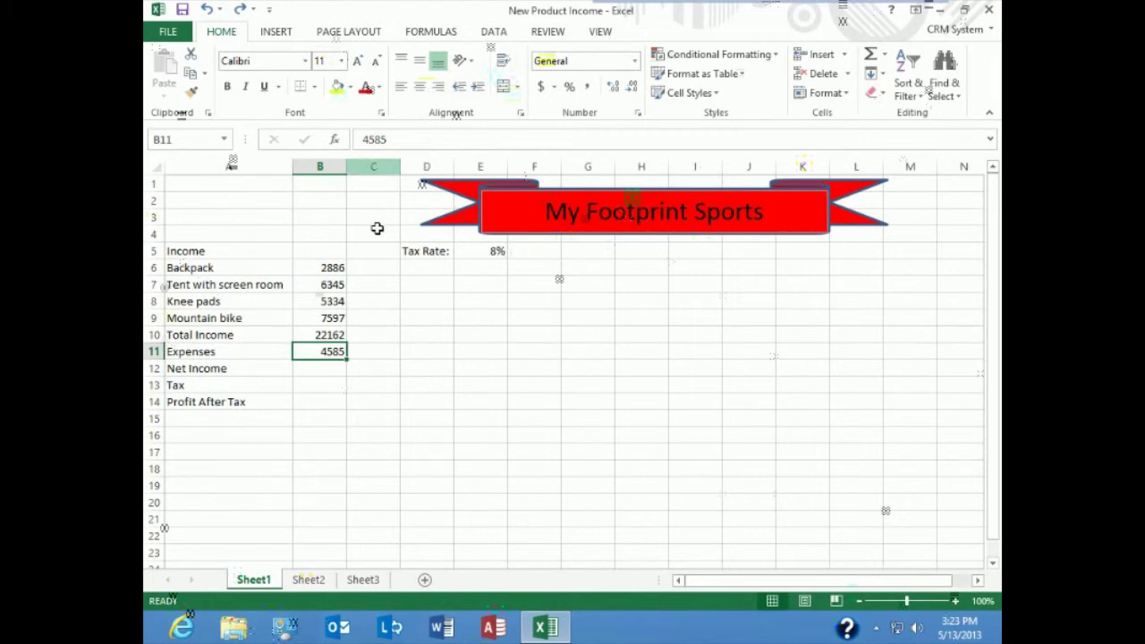
{"action": "left_click", "coordinate": [330, 368]}
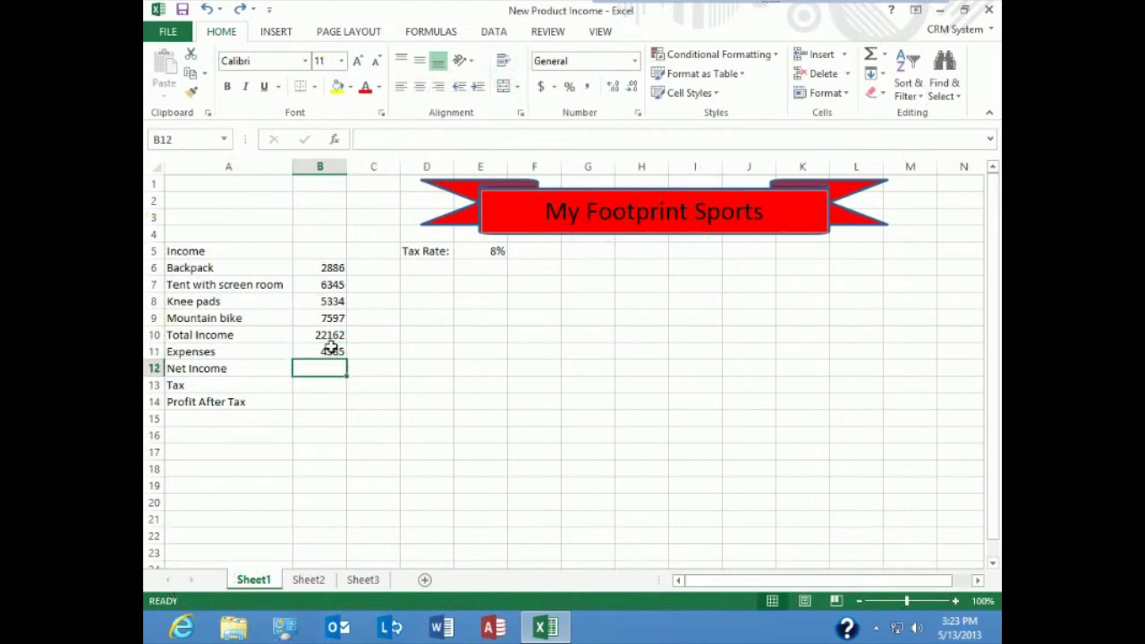
{"action": "left_click", "coordinate": [329, 334]}
{"action": "left_click", "coordinate": [331, 351]}
{"action": "left_click", "coordinate": [334, 368]}
{"action": "type", "text": "="}
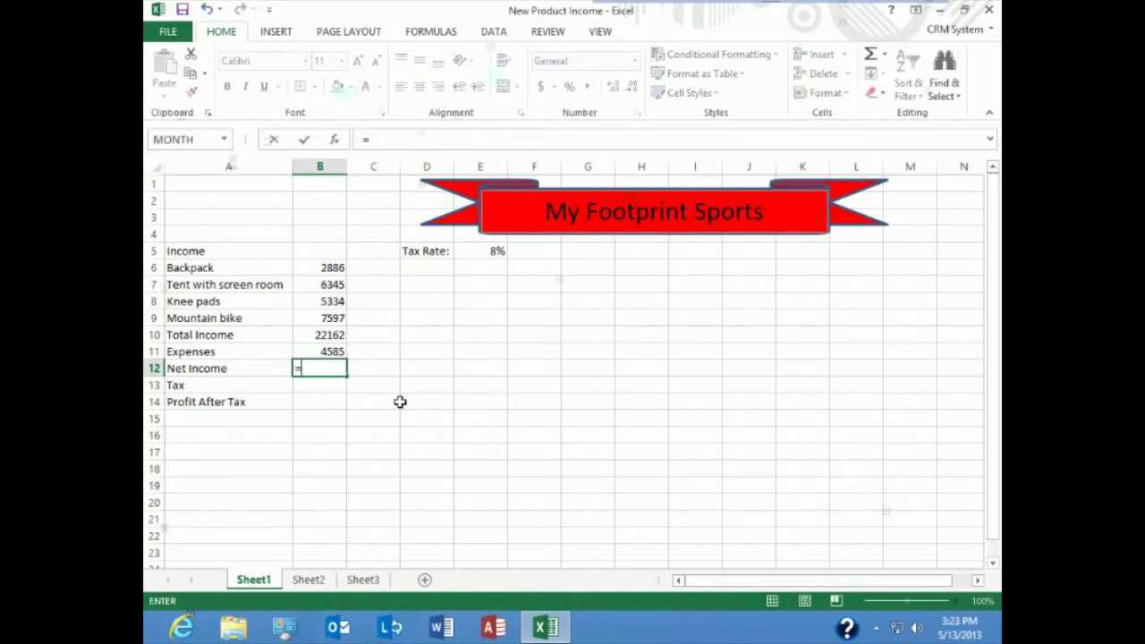
{"action": "left_click", "coordinate": [325, 339]}
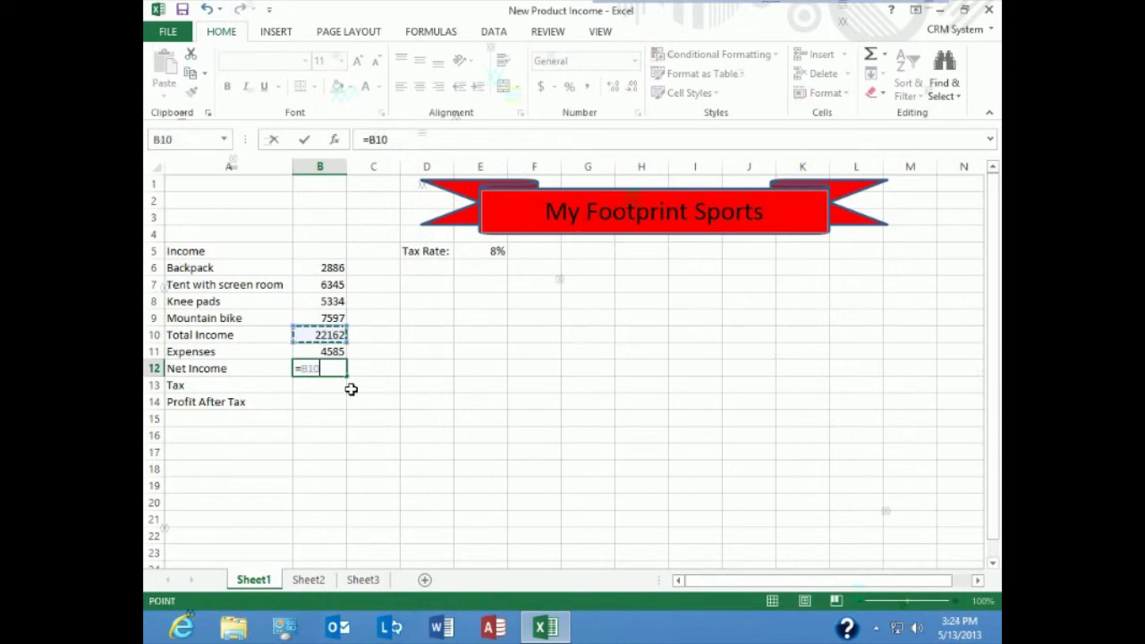
{"action": "type", "text": "-"}
{"action": "left_click", "coordinate": [313, 351]}
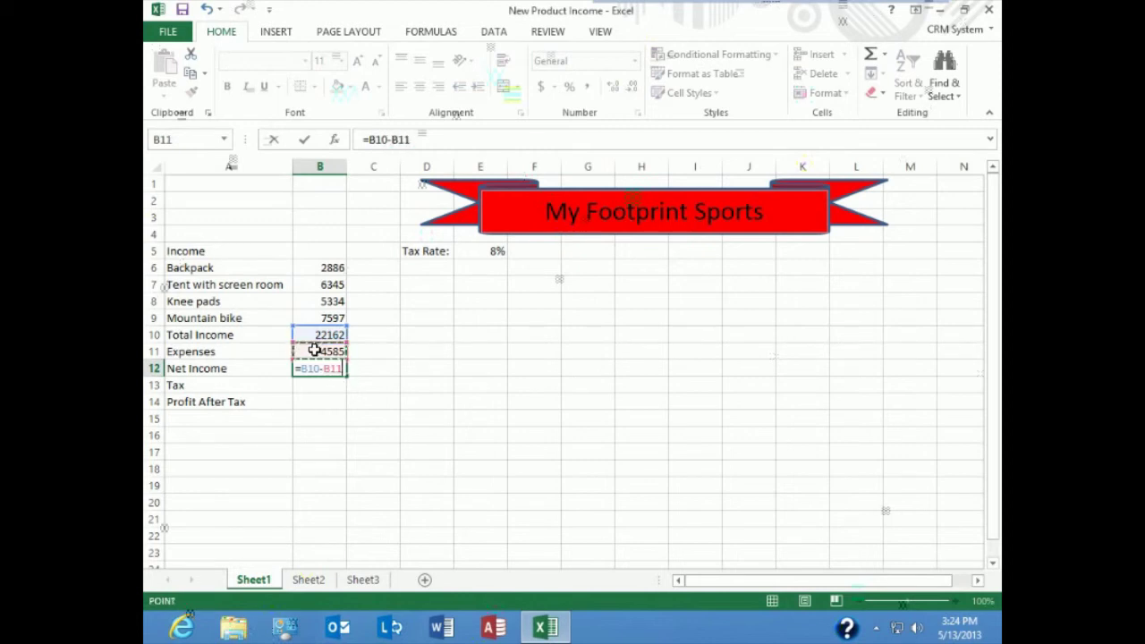
{"action": "key", "text": "Return"}
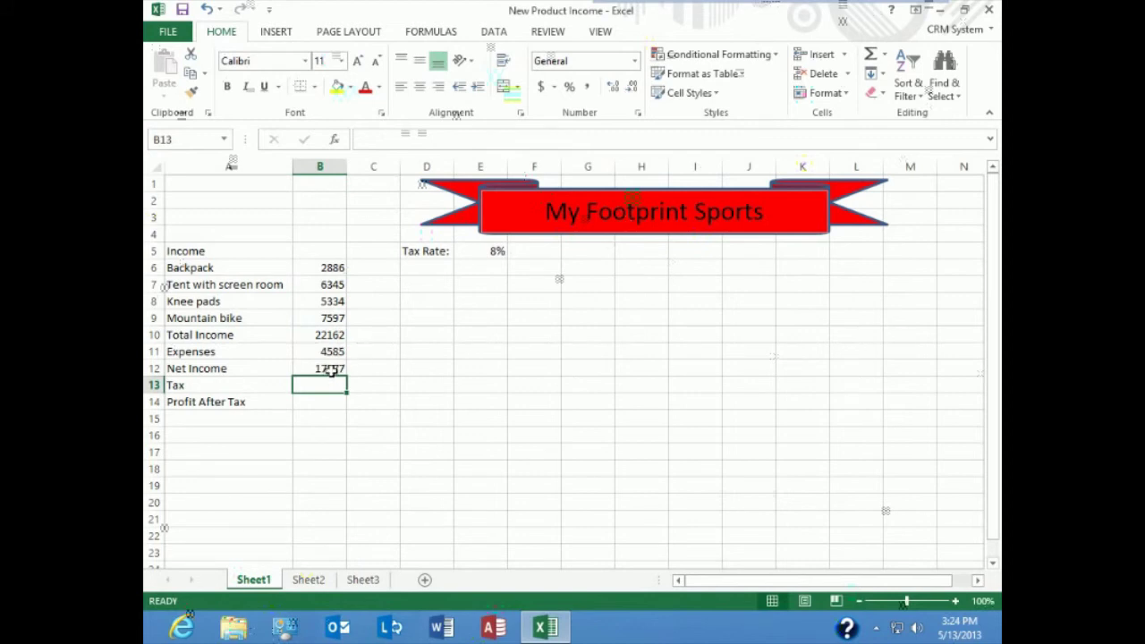
Step: Calculate Tax in cell B13 by multiplying Net Income by the Tax Rate with the formula =B12*E5
{"action": "left_click", "coordinate": [331, 368]}
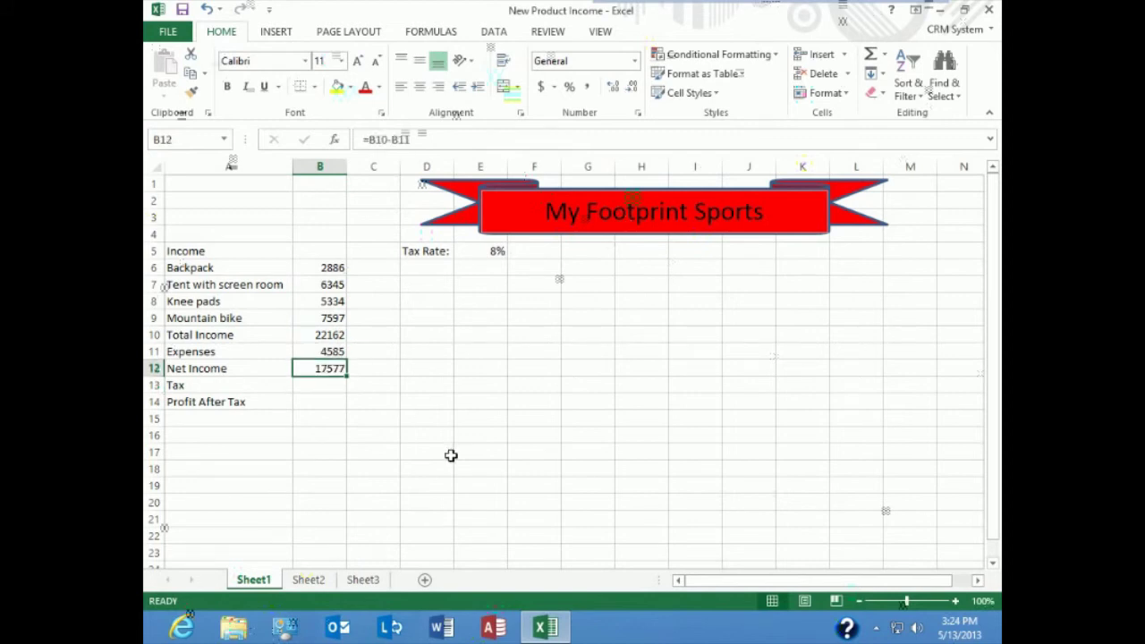
{"action": "left_click", "coordinate": [322, 383]}
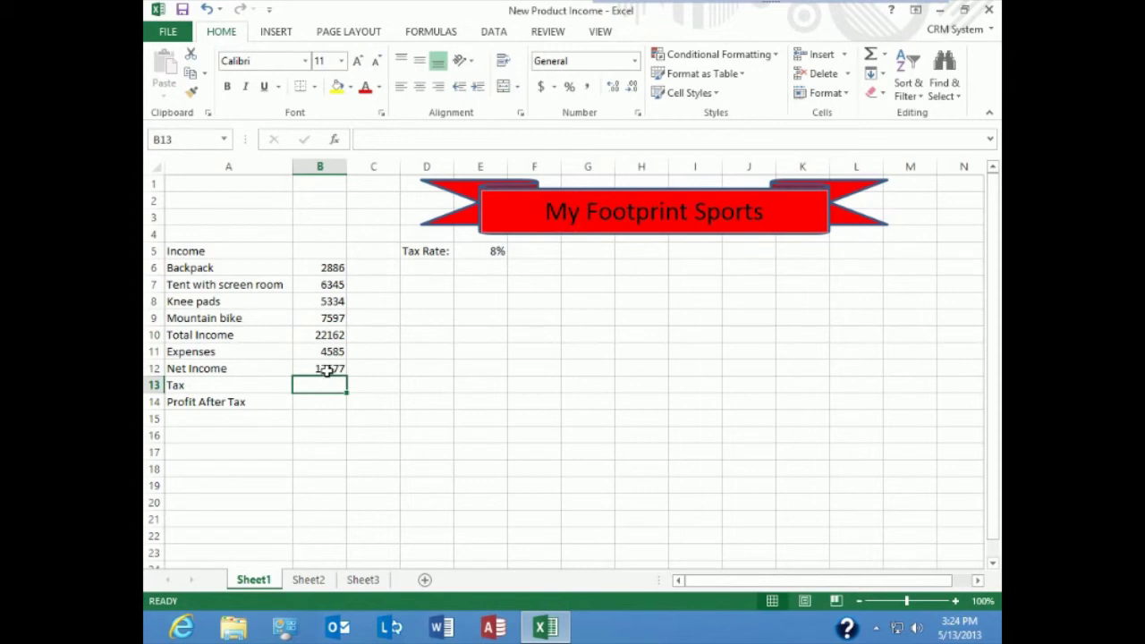
{"action": "left_click", "coordinate": [320, 370]}
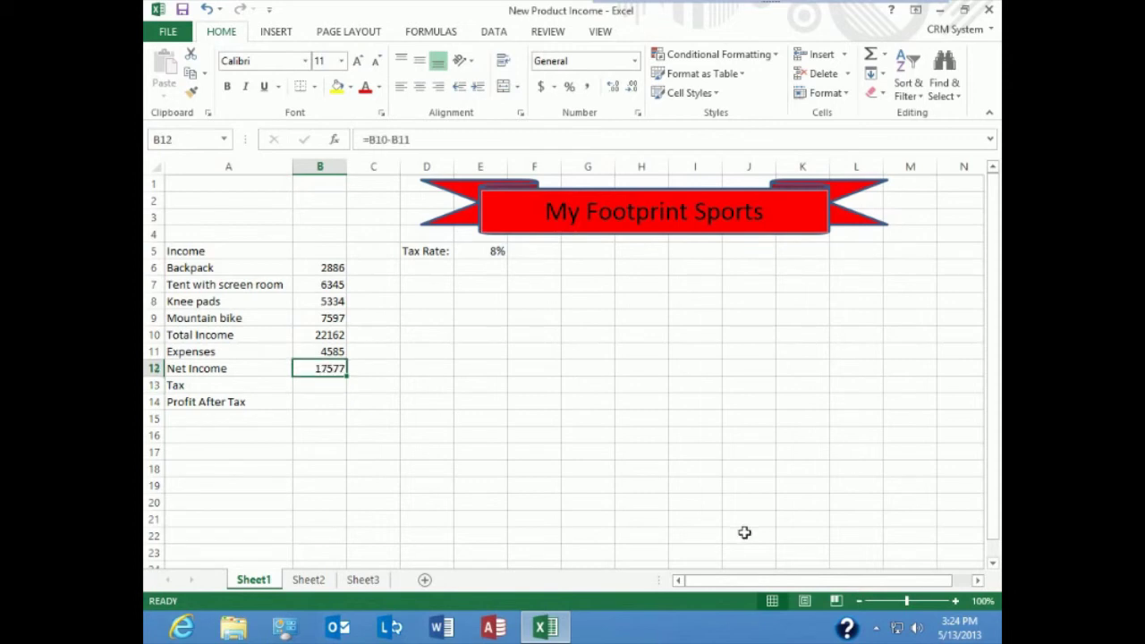
{"action": "left_click", "coordinate": [328, 387]}
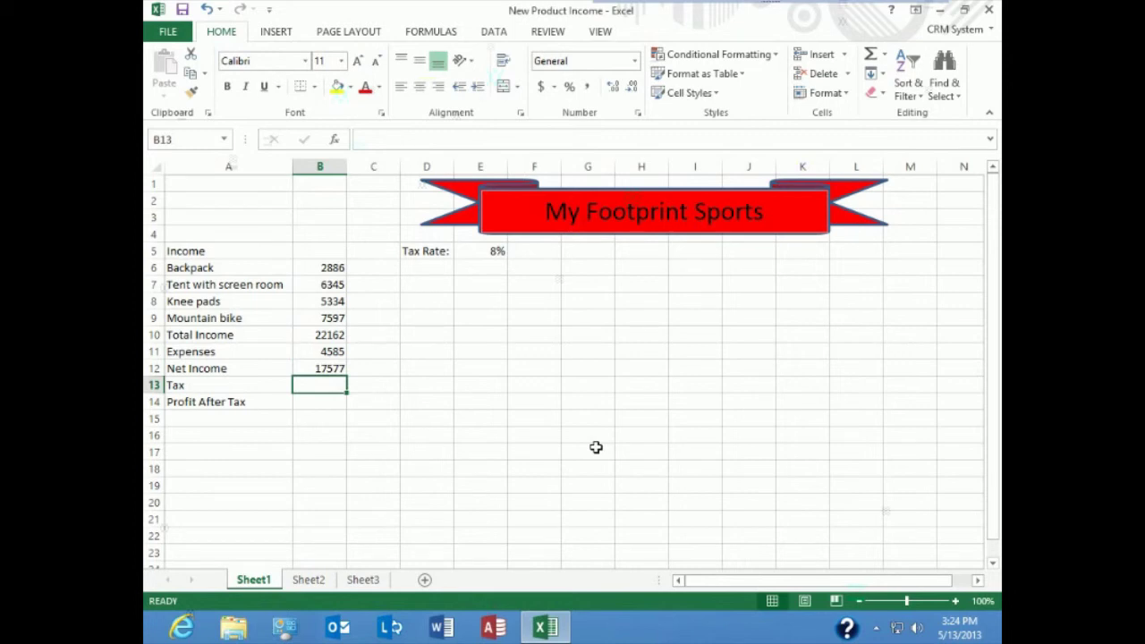
{"action": "type", "text": "="}
{"action": "left_click", "coordinate": [313, 368]}
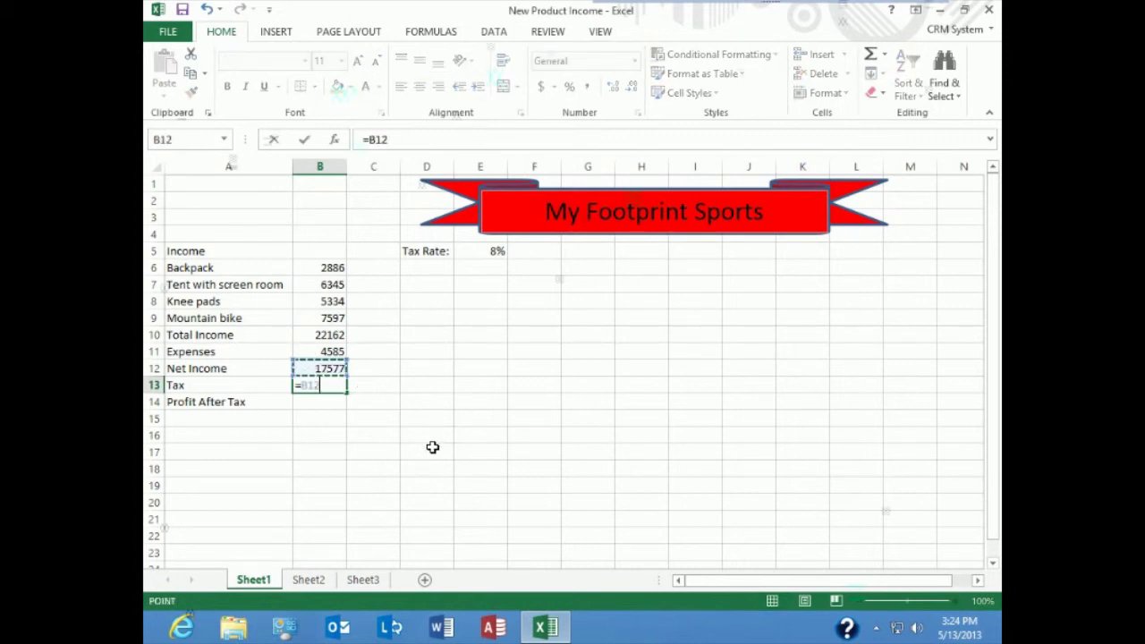
{"action": "type", "text": "*"}
{"action": "left_click", "coordinate": [483, 252]}
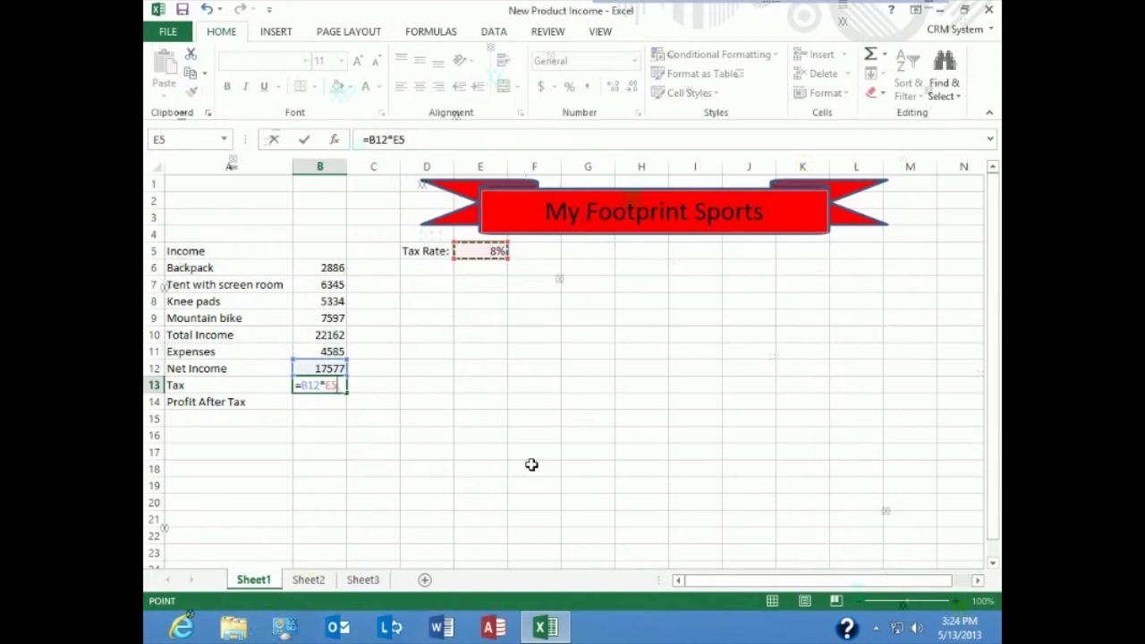
{"action": "key", "text": "Return"}
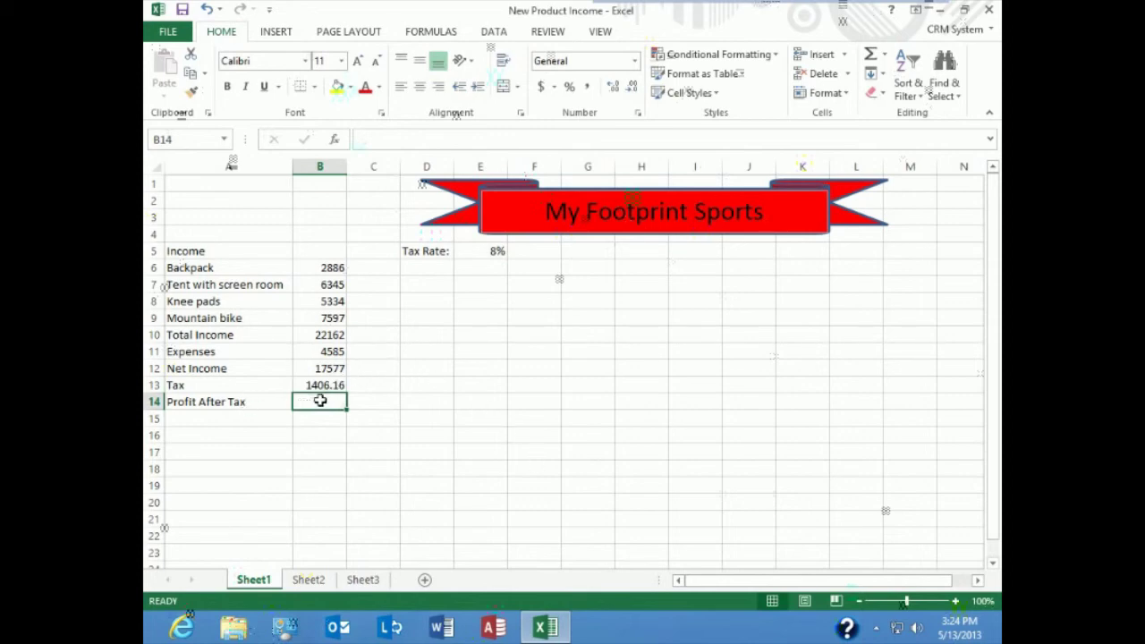
Step: Calculate Profit After Tax in cell B14 by subtracting Tax from Net Income with the formula =B12-B13
{"action": "left_click", "coordinate": [335, 369]}
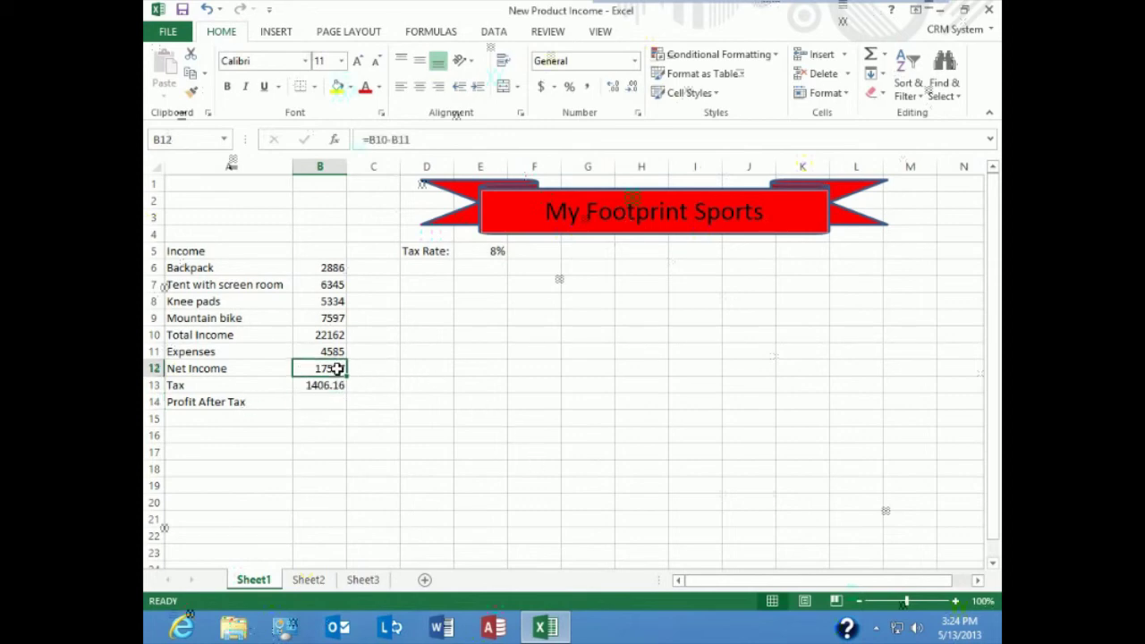
{"action": "left_click", "coordinate": [334, 387]}
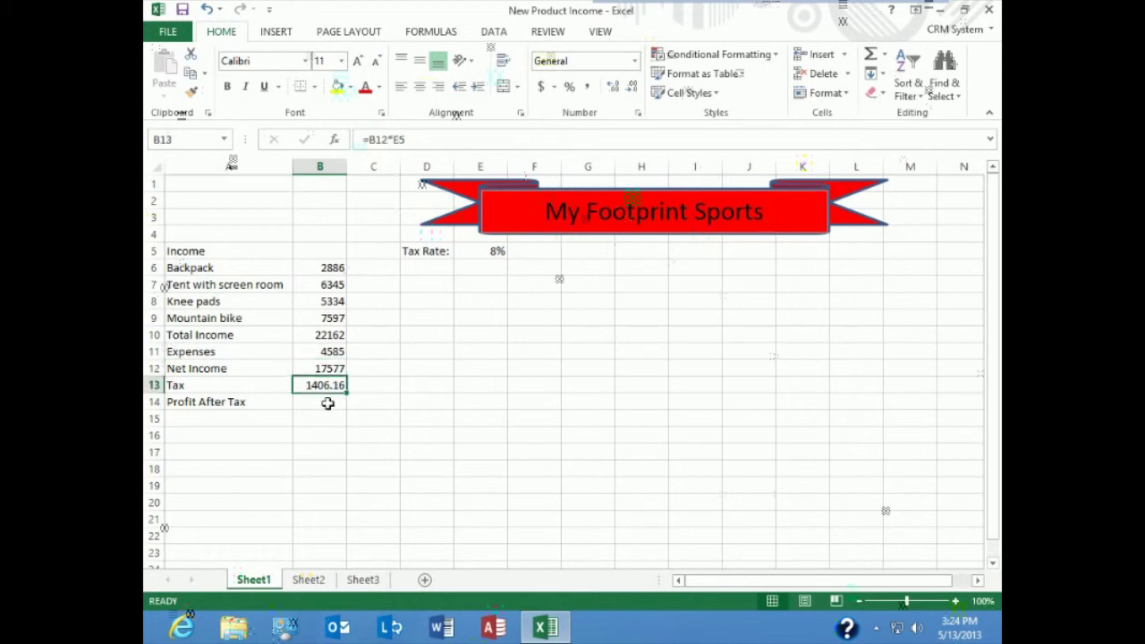
{"action": "left_click", "coordinate": [328, 403]}
{"action": "type", "text": "="}
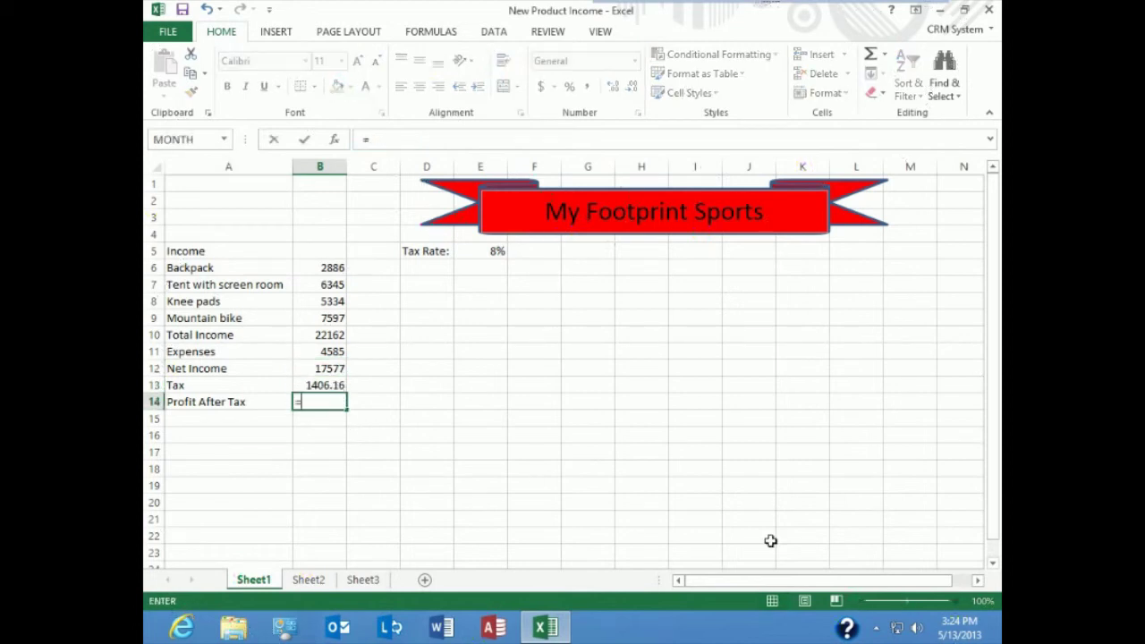
{"action": "left_click", "coordinate": [332, 370]}
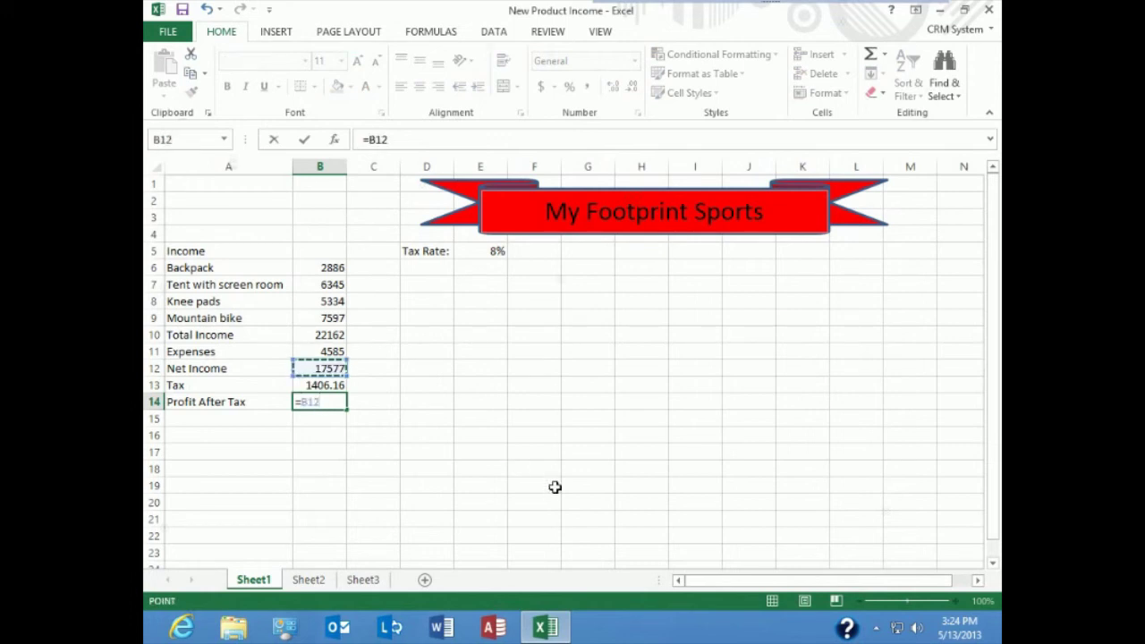
{"action": "type", "text": "-"}
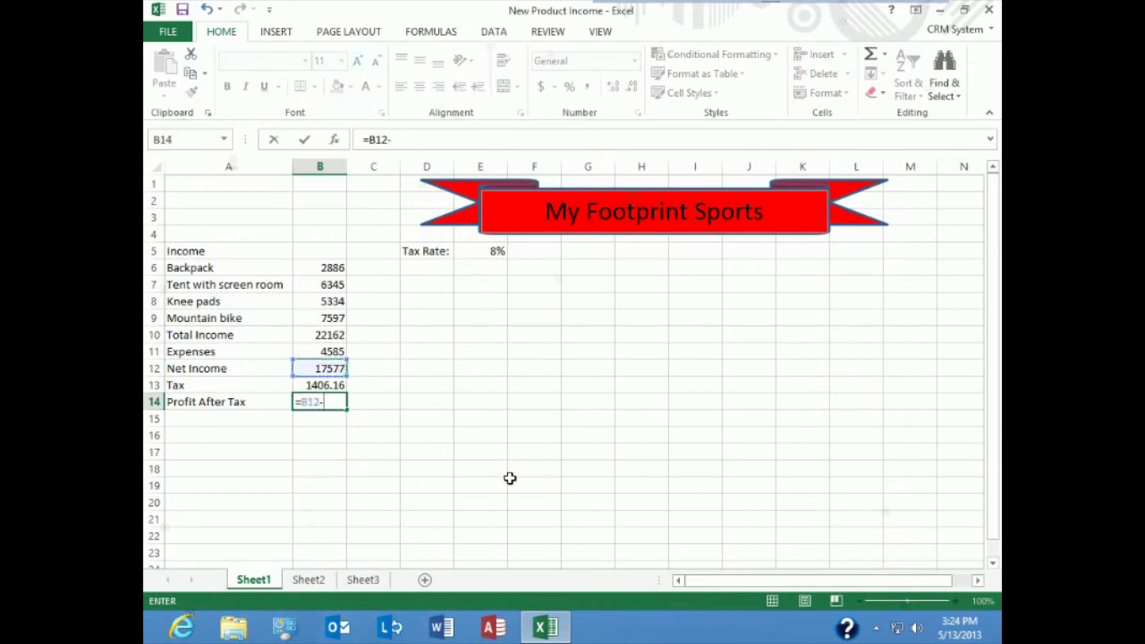
{"action": "left_click", "coordinate": [328, 386]}
{"action": "key", "text": "Return"}
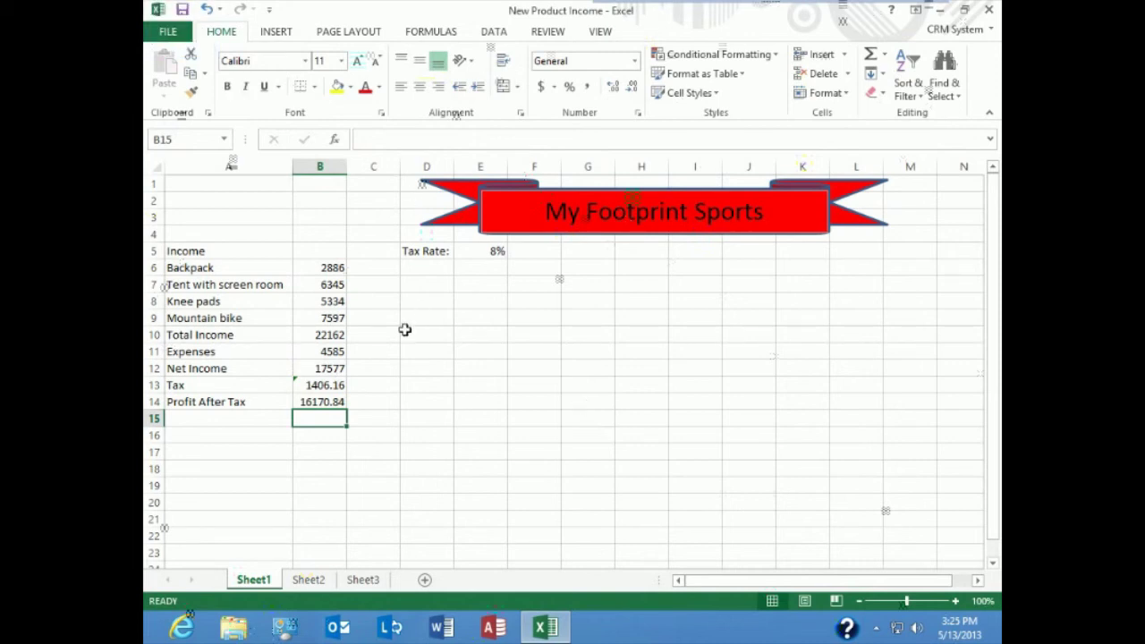
Step: Try a Backpack income of 30000 in cell B6 to test all the dependent formulas through Profit After Tax, and undo the change
{"action": "left_click", "coordinate": [323, 267]}
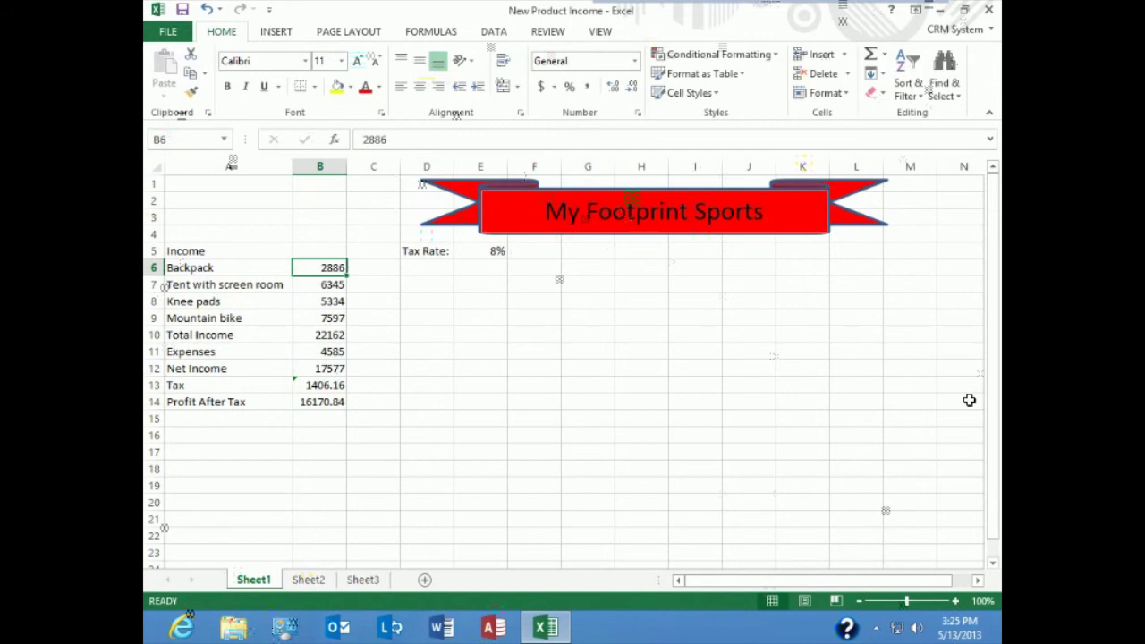
{"action": "type", "text": "30000"}
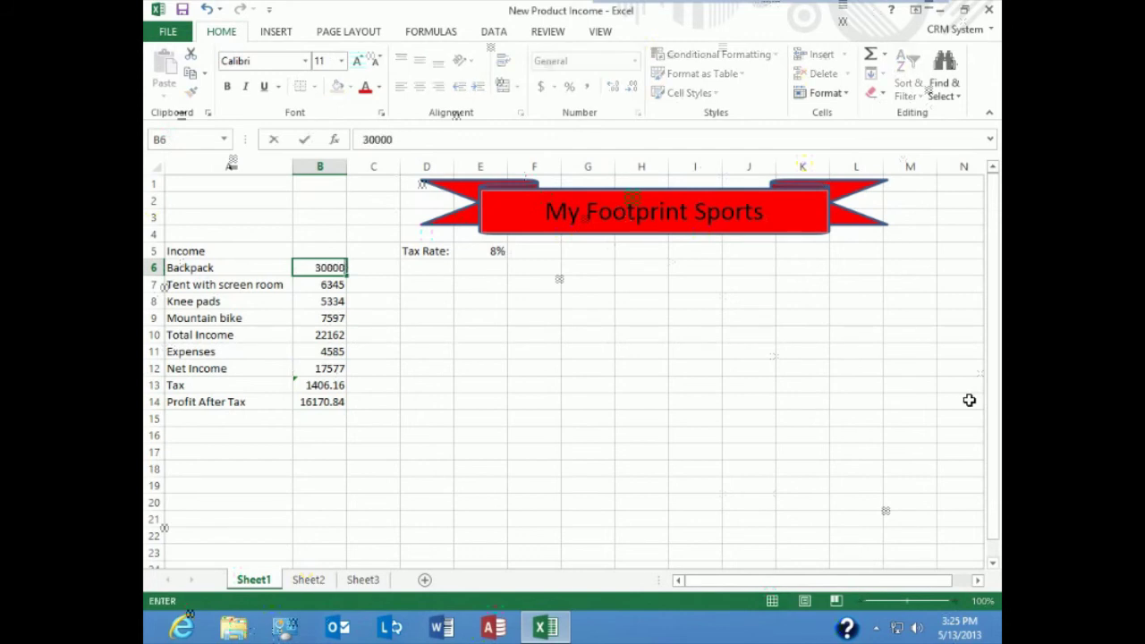
{"action": "key", "text": "Return"}
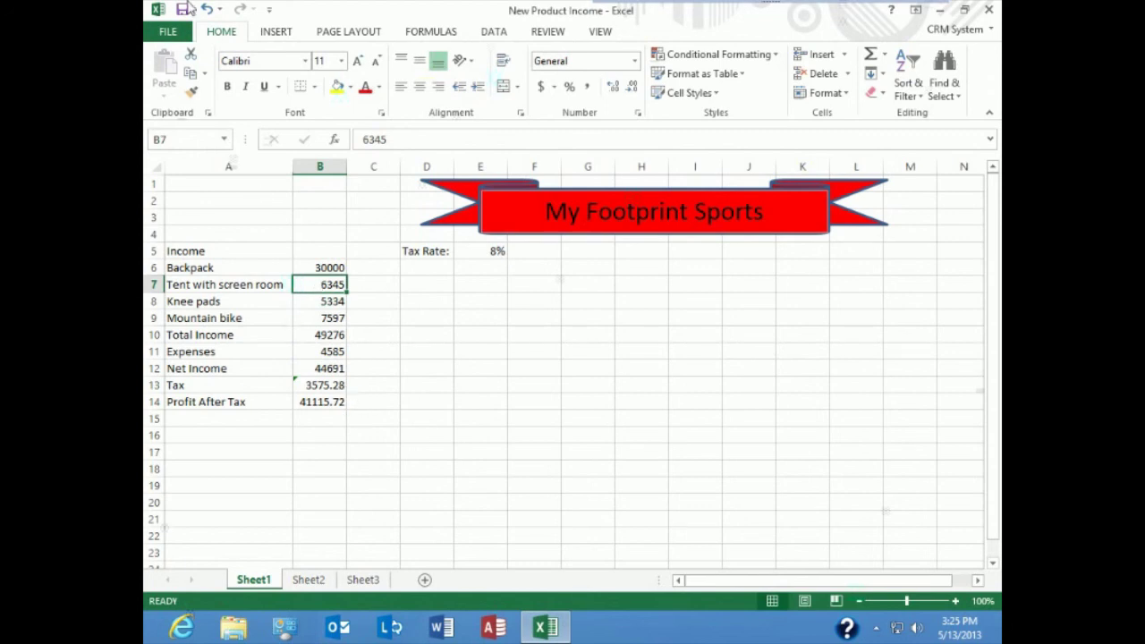
{"action": "left_click", "coordinate": [206, 11]}
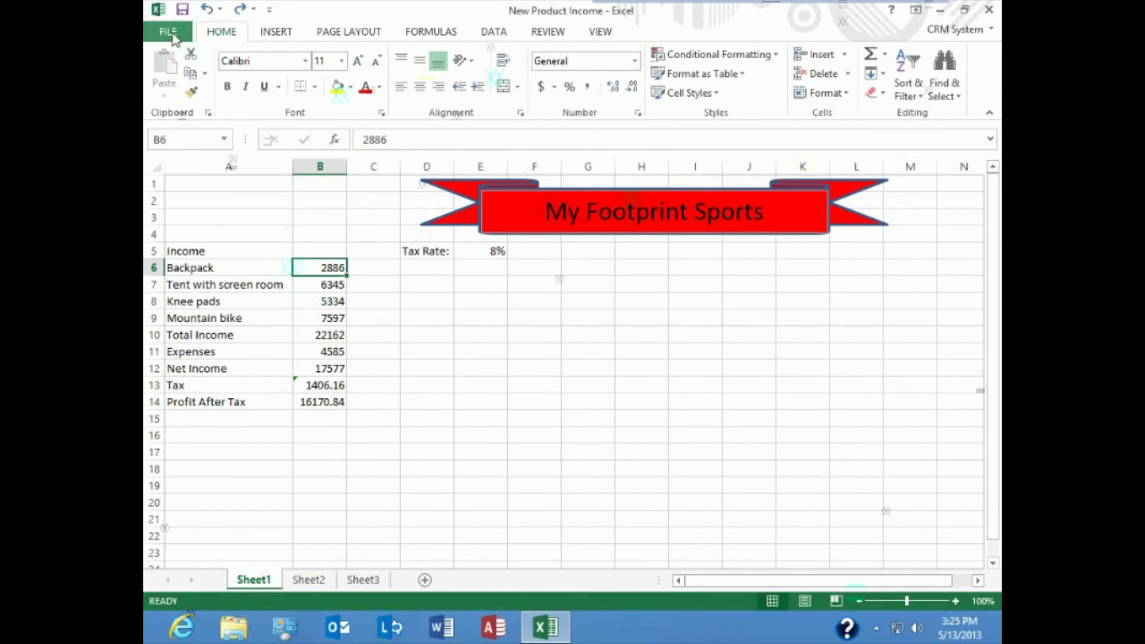
Step: Save the workbook in My Documents as New Product Income Completed, and close it
{"action": "left_click", "coordinate": [171, 34]}
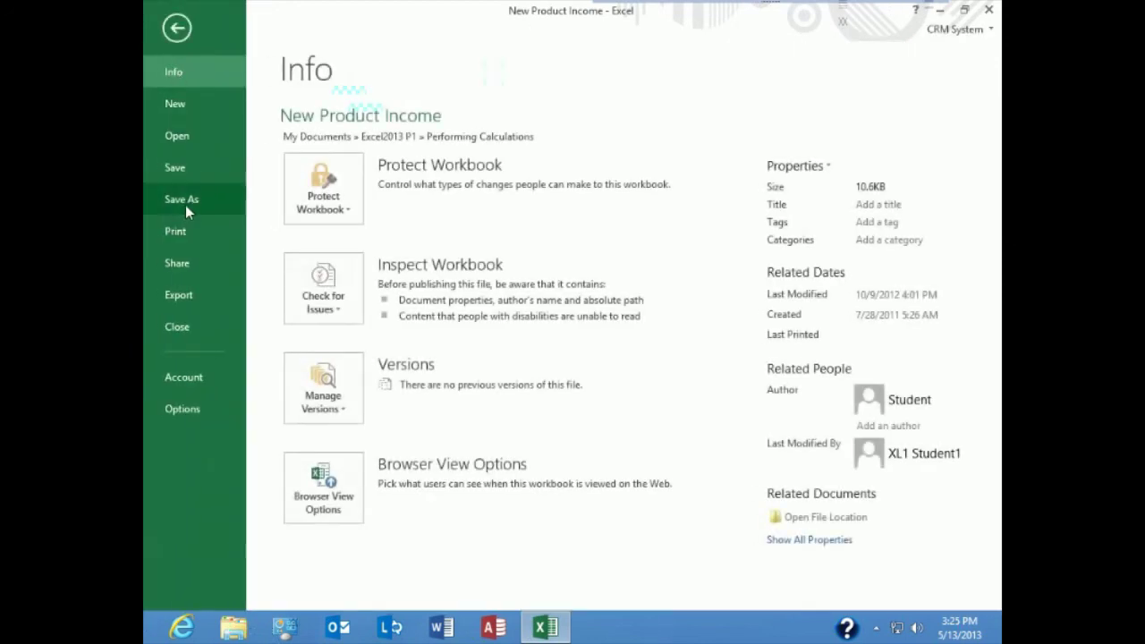
{"action": "left_click", "coordinate": [185, 205]}
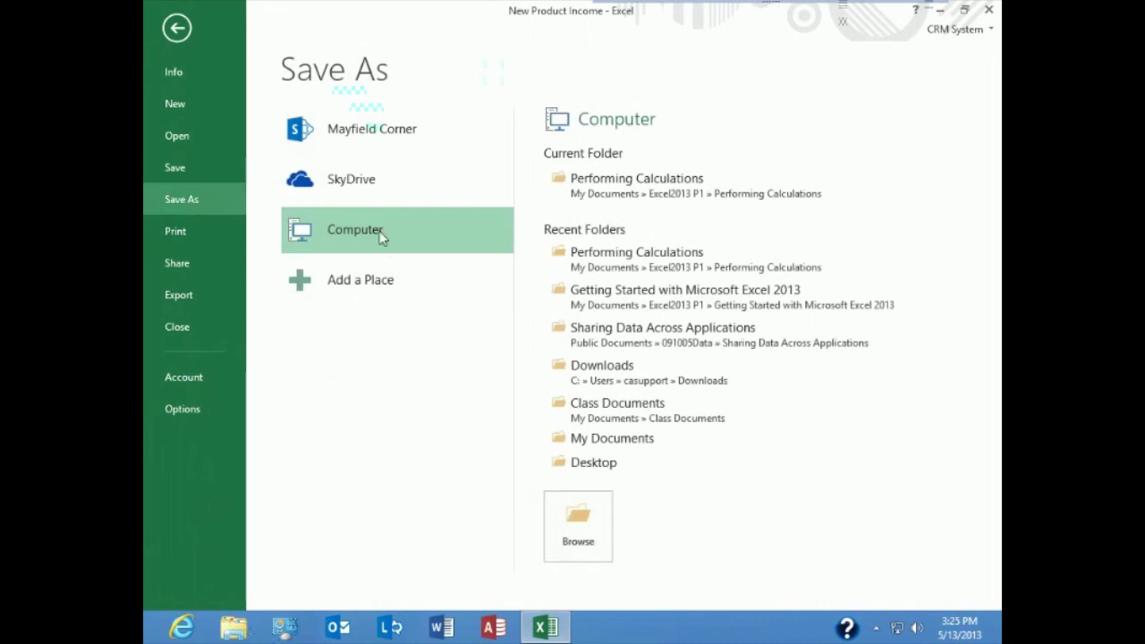
{"action": "left_click", "coordinate": [591, 439]}
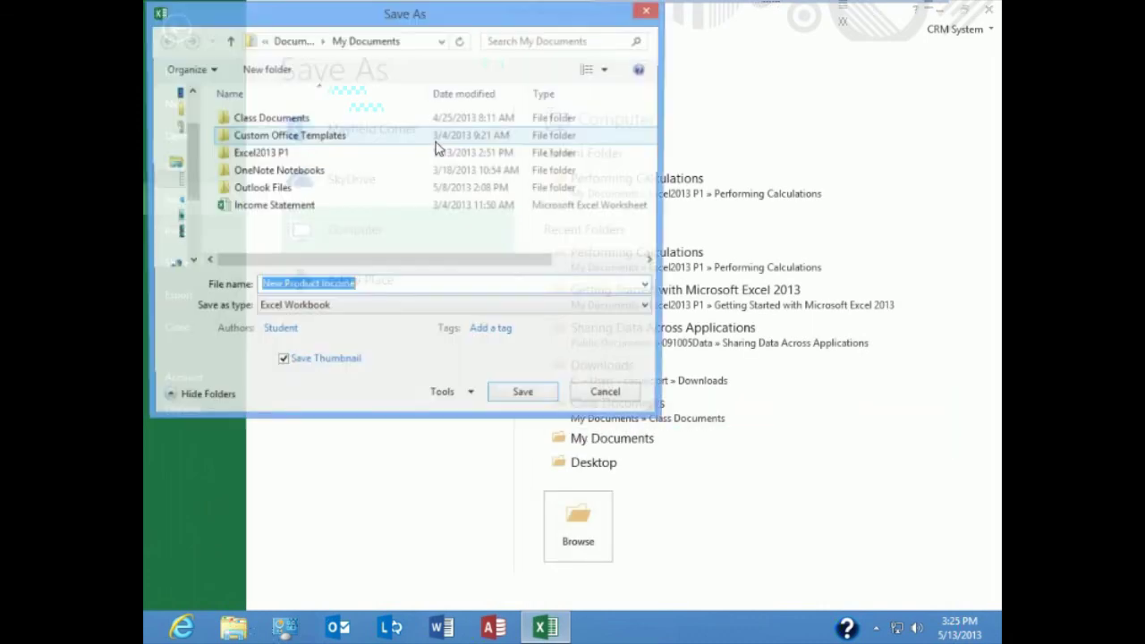
{"action": "left_click", "coordinate": [360, 286]}
{"action": "type", "text": "Completed"}
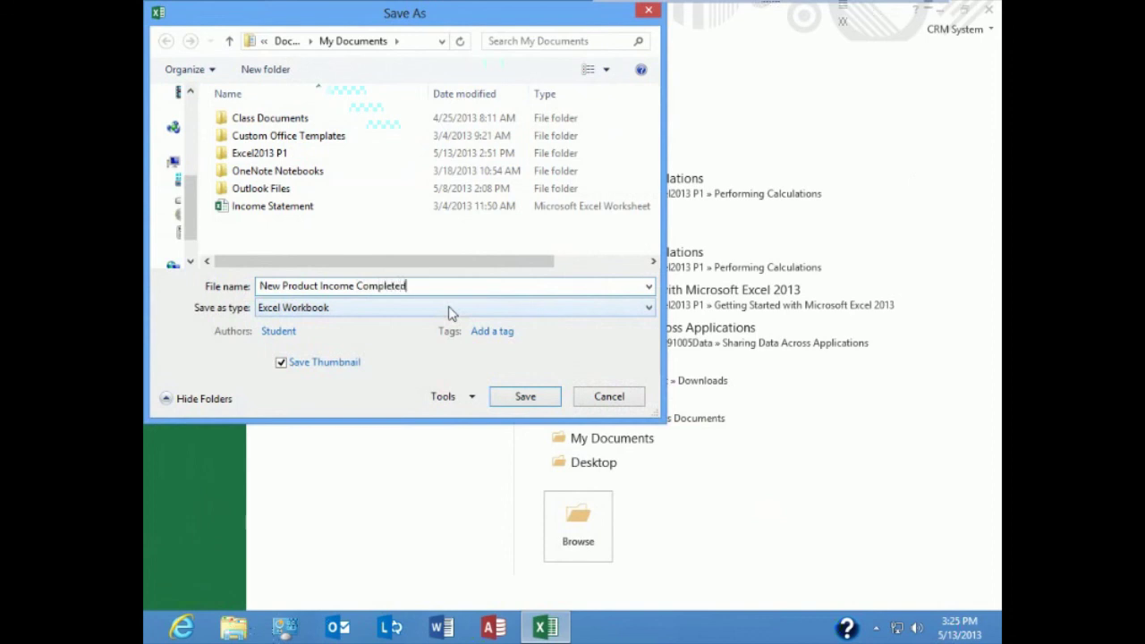
{"action": "left_click", "coordinate": [538, 402]}
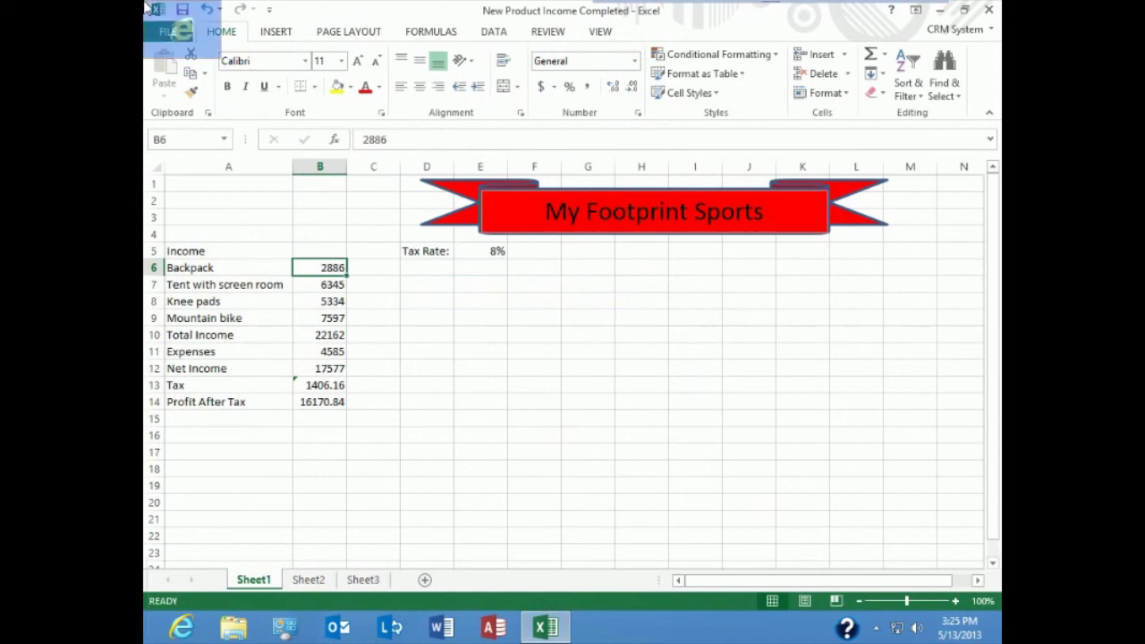
{"action": "left_click", "coordinate": [172, 34]}
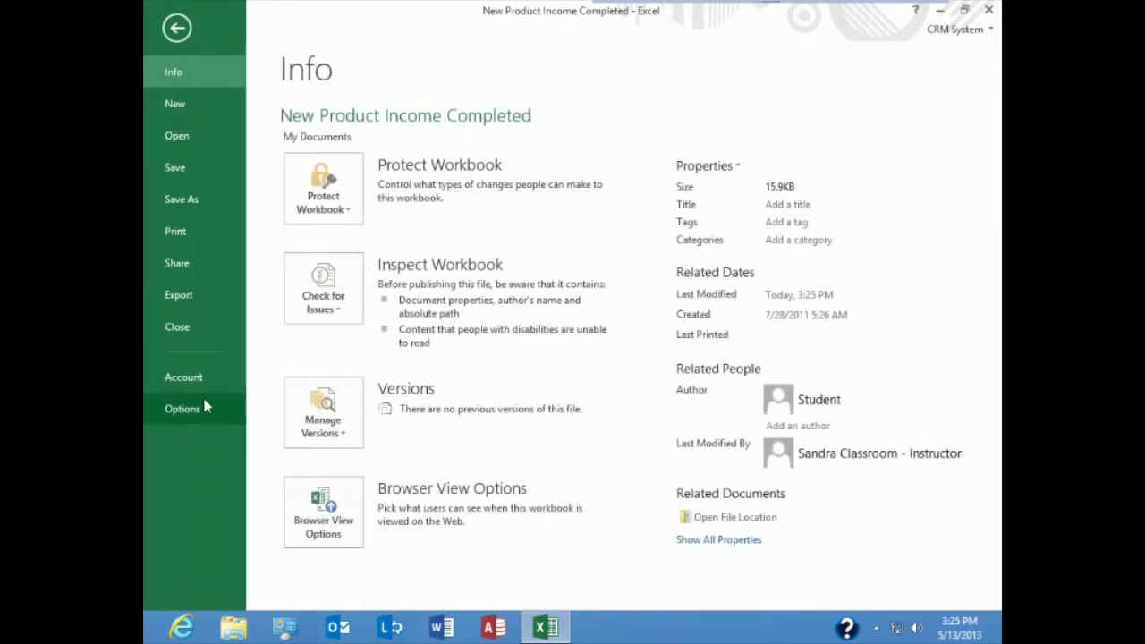
{"action": "left_click", "coordinate": [171, 336]}
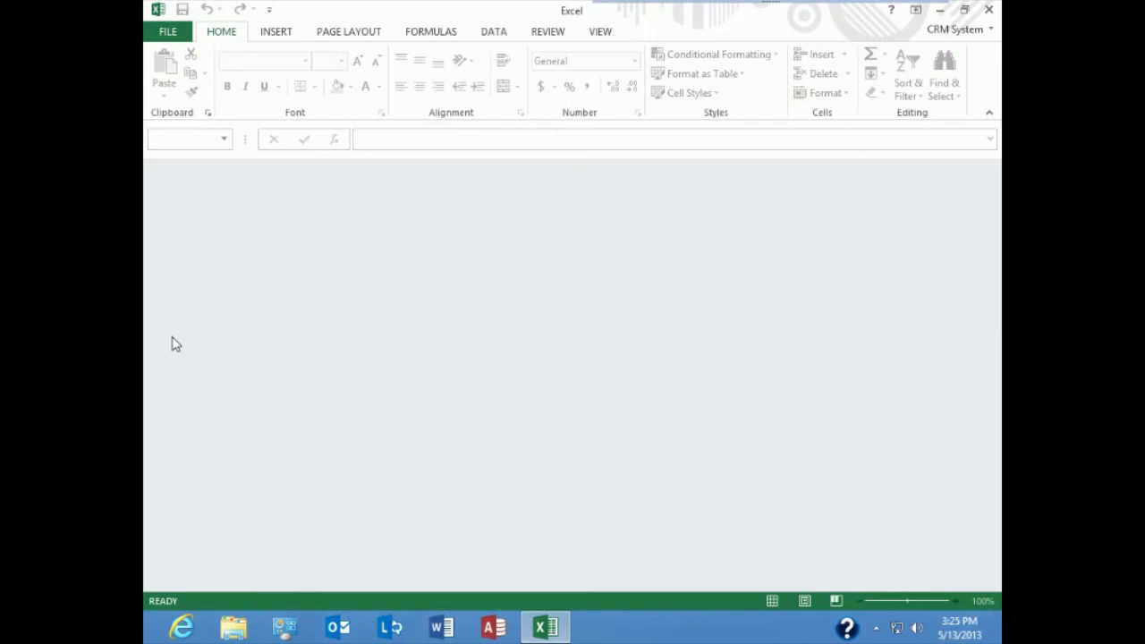